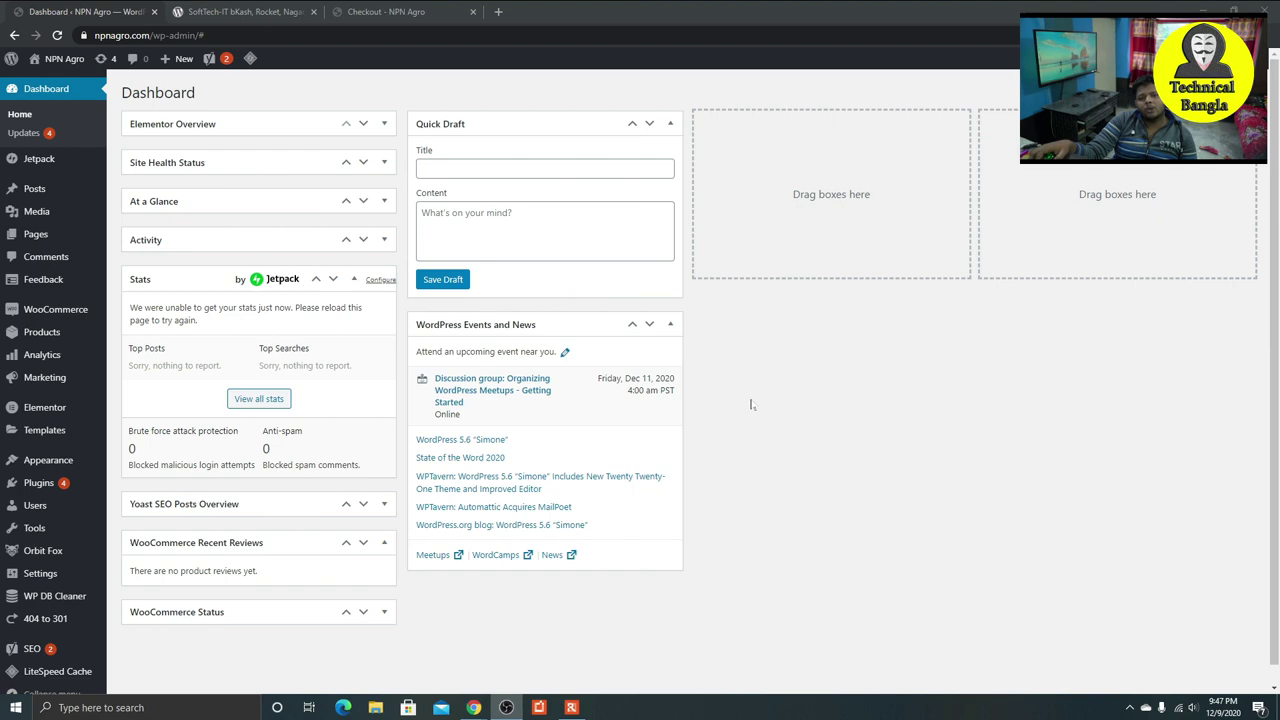
Reload the shop's checkout page and examine the payment method notice beneath the order summary.
{"action": "left_click", "coordinate": [218, 8]}
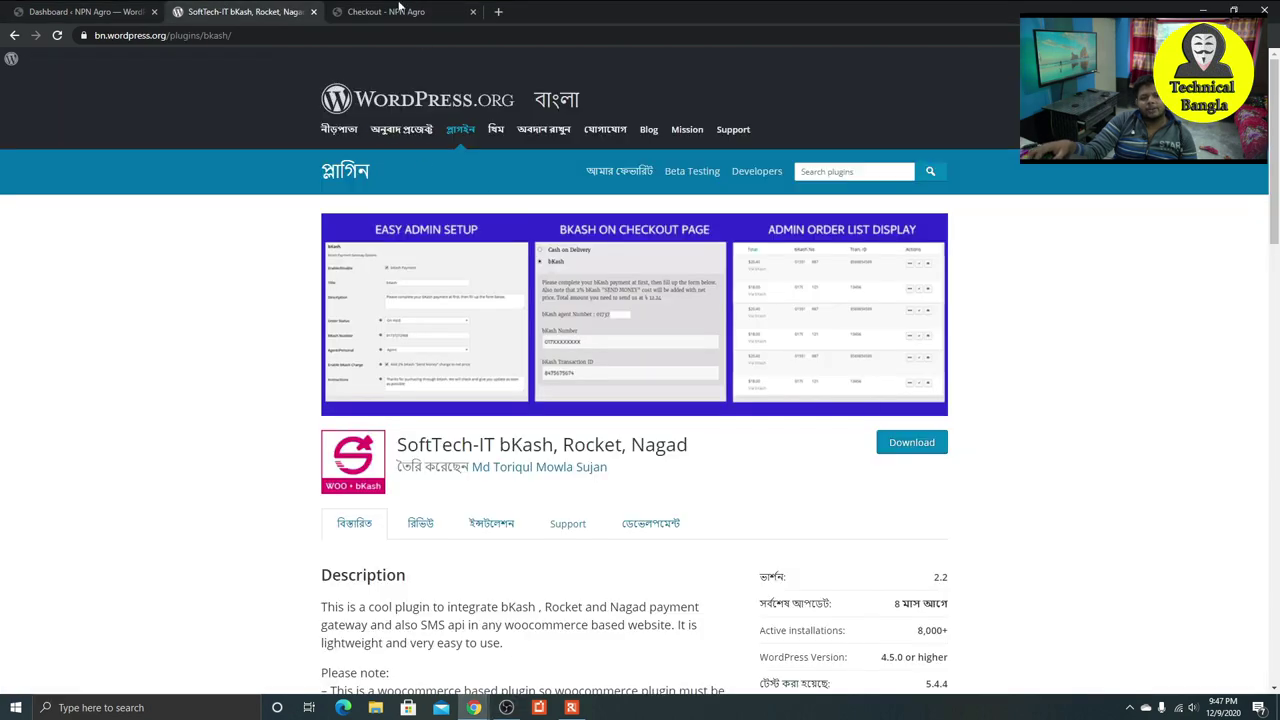
{"action": "left_click", "coordinate": [400, 12]}
{"action": "scroll", "coordinate": [137, 137], "scroll_direction": "down", "scroll_amount": 3}
{"action": "scroll", "coordinate": [137, 137], "scroll_direction": "up", "scroll_amount": 3}
{"action": "left_click", "coordinate": [58, 35]}
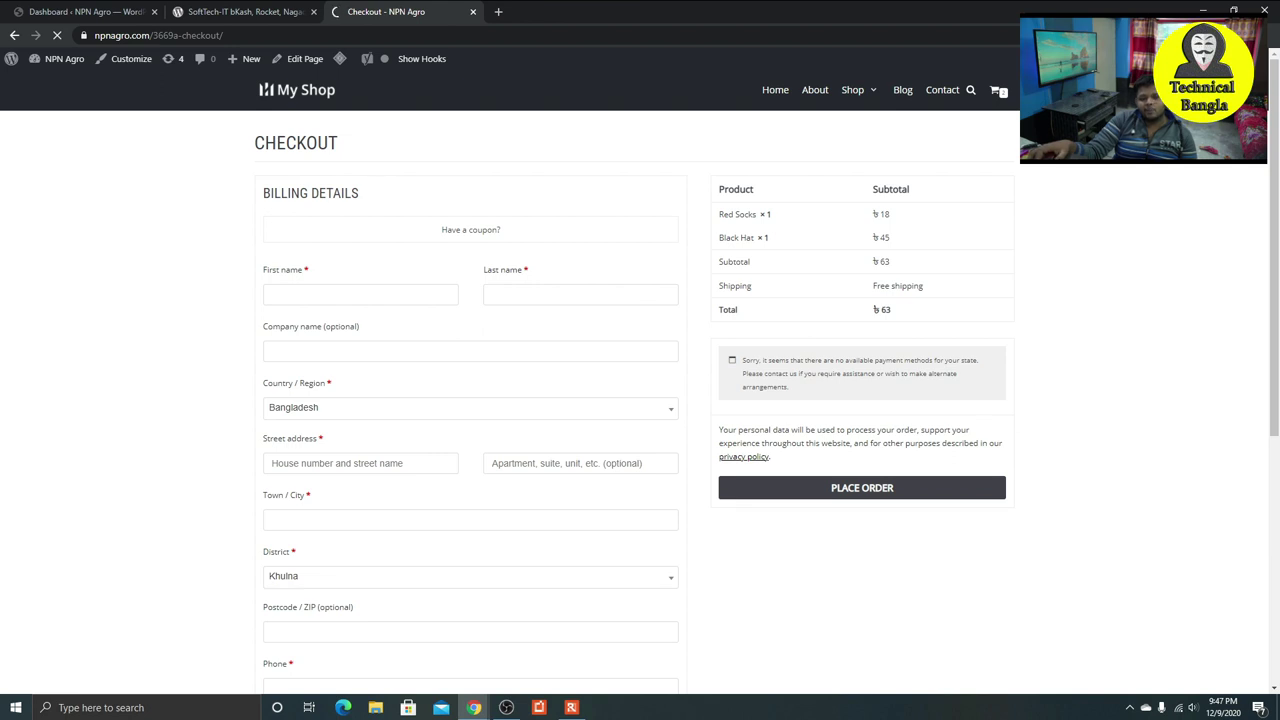
{"action": "left_click_drag", "start_coordinate": [742, 358], "coordinate": [936, 416]}
{"action": "left_click", "coordinate": [1132, 359]}
Copy the plugin name "SoftTech-IT bKash, Rocket, Nagad" from its WordPress.org page.
{"action": "left_click", "coordinate": [220, 12]}
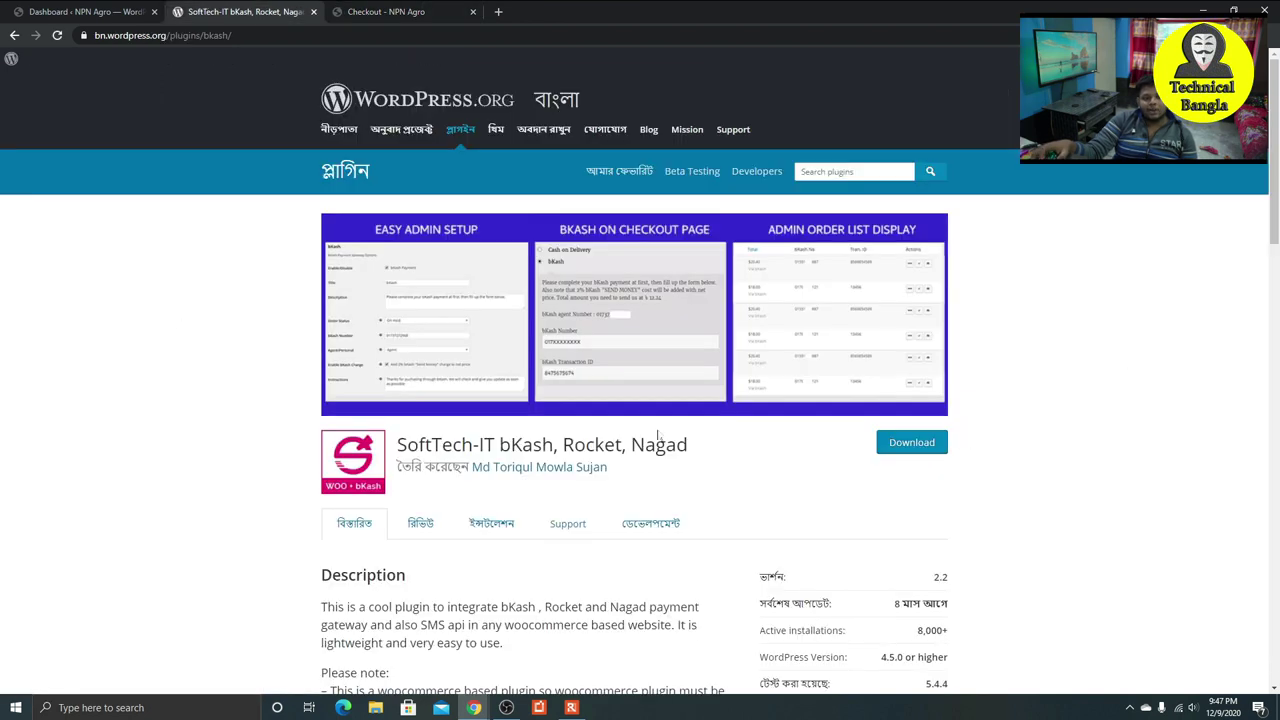
{"action": "scroll", "coordinate": [285, 226], "scroll_direction": "down", "scroll_amount": 2}
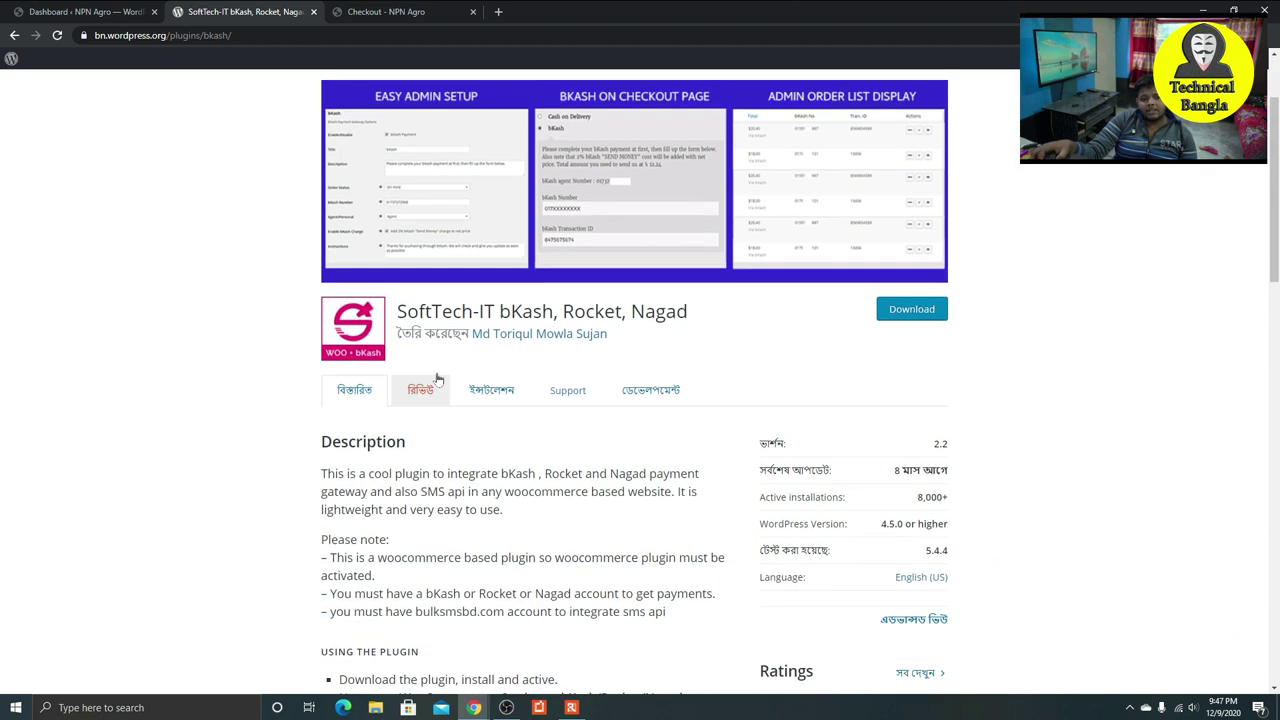
{"action": "left_click_drag", "start_coordinate": [396, 312], "coordinate": [236, 309]}
{"action": "key", "text": "ctrl+c"}
{"action": "left_click", "coordinate": [716, 326]}
Search for "SoftTech-IT bKash, Rocket, Nagad" among the new plugins available to the WordPress site.
{"action": "left_click", "coordinate": [83, 11]}
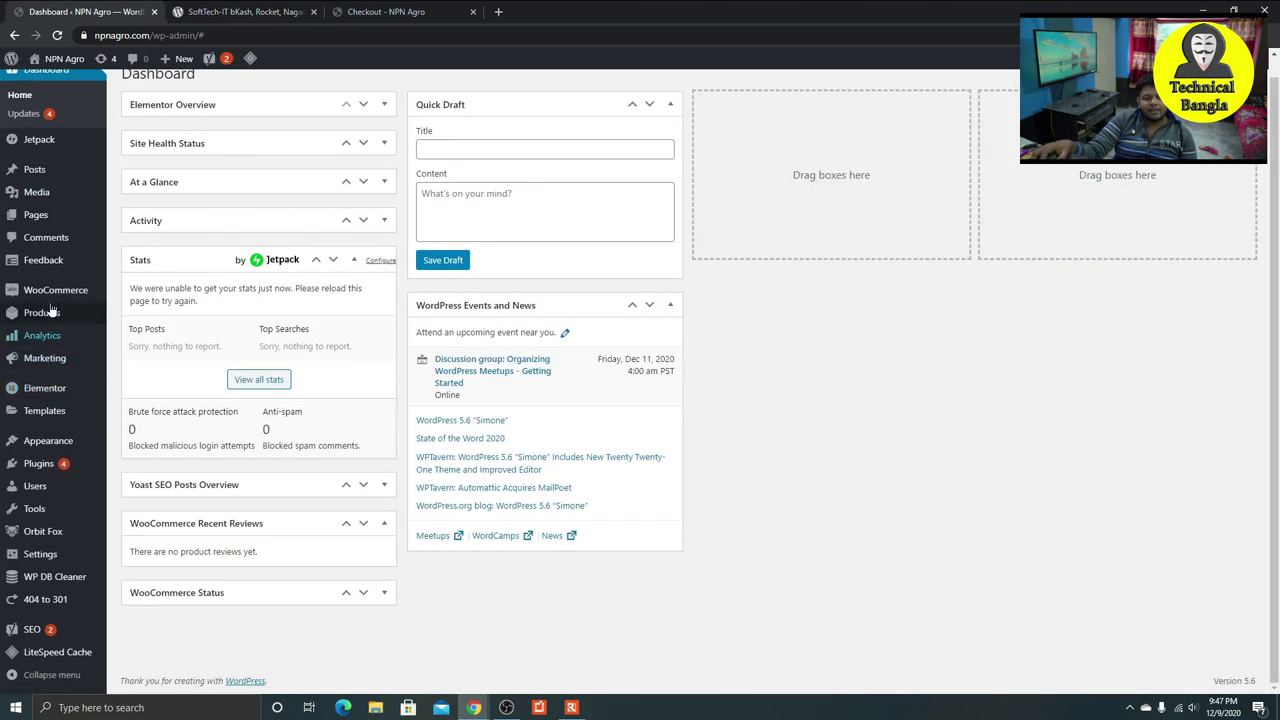
{"action": "mouse_move", "coordinate": [51, 450]}
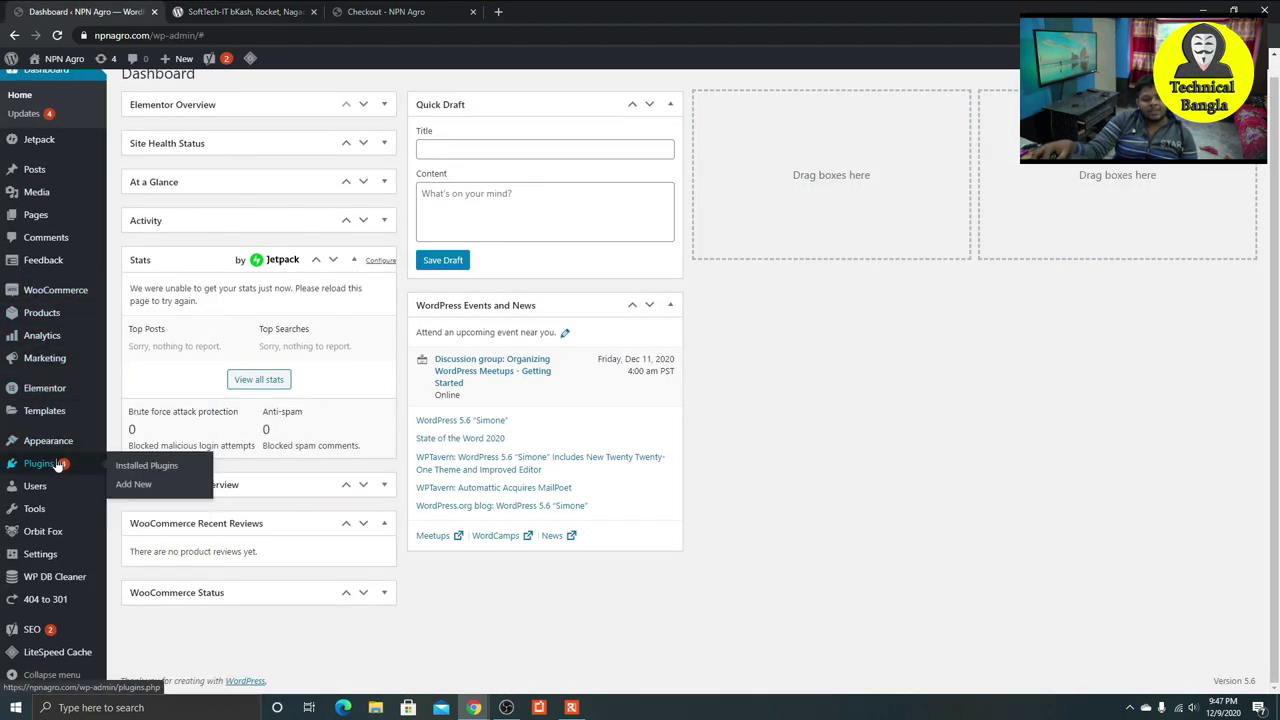
{"action": "left_click", "coordinate": [173, 484]}
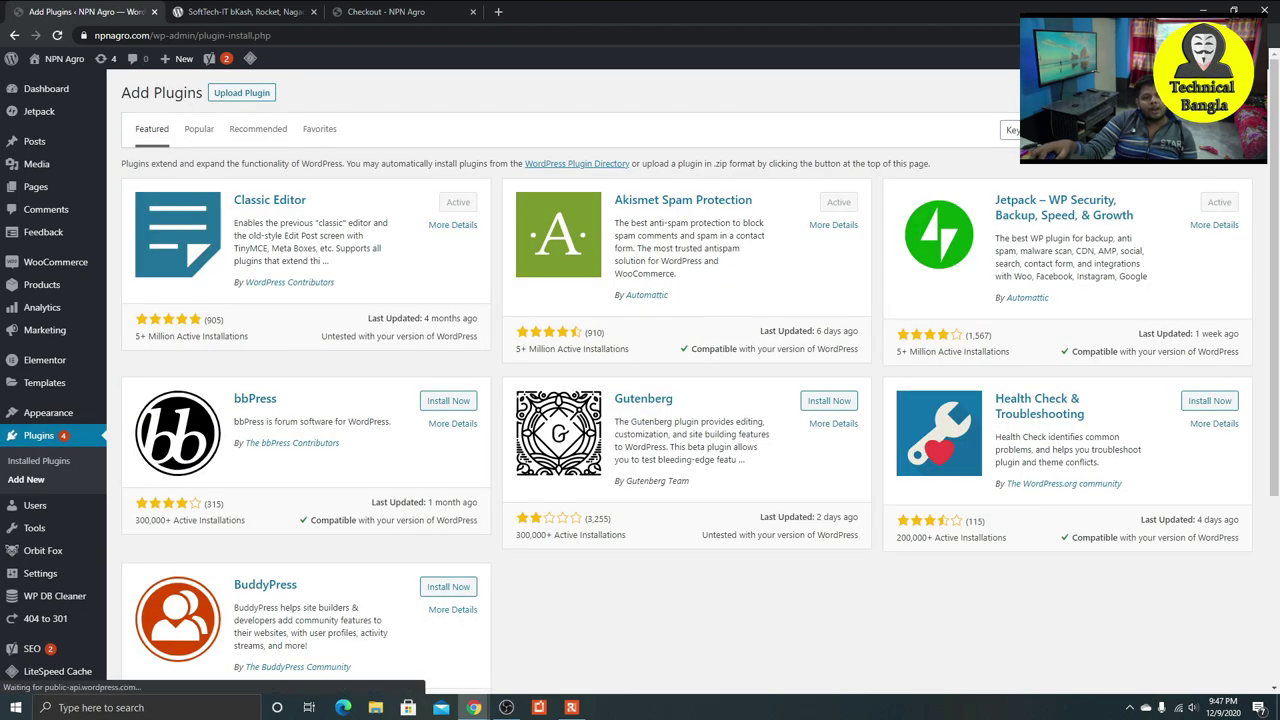
{"action": "left_click", "coordinate": [1150, 131]}
{"action": "key", "text": "ctrl+v"}
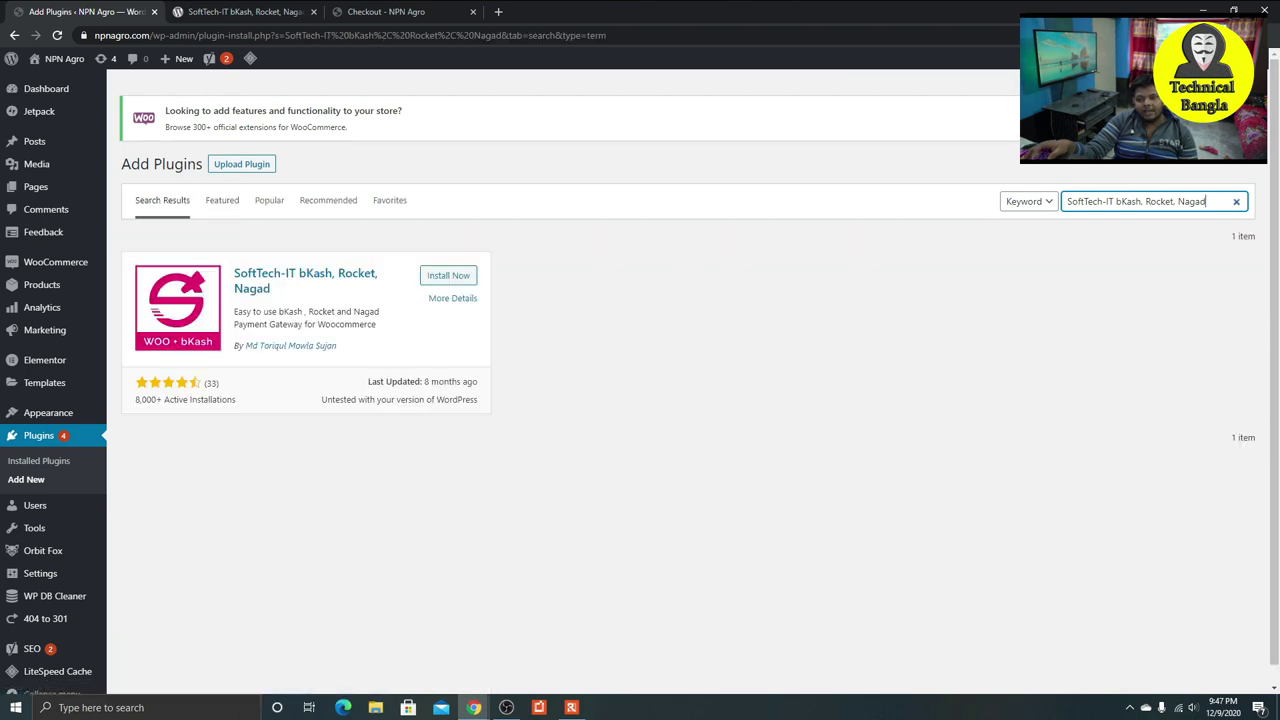
Install and activate the SoftTech-IT bKash, Rocket, Nagad plugin, and locate it among the installed plugins.
{"action": "left_click", "coordinate": [284, 272]}
{"action": "scroll", "coordinate": [800, 500], "scroll_direction": "down", "scroll_amount": 2}
{"action": "left_click", "coordinate": [853, 656]}
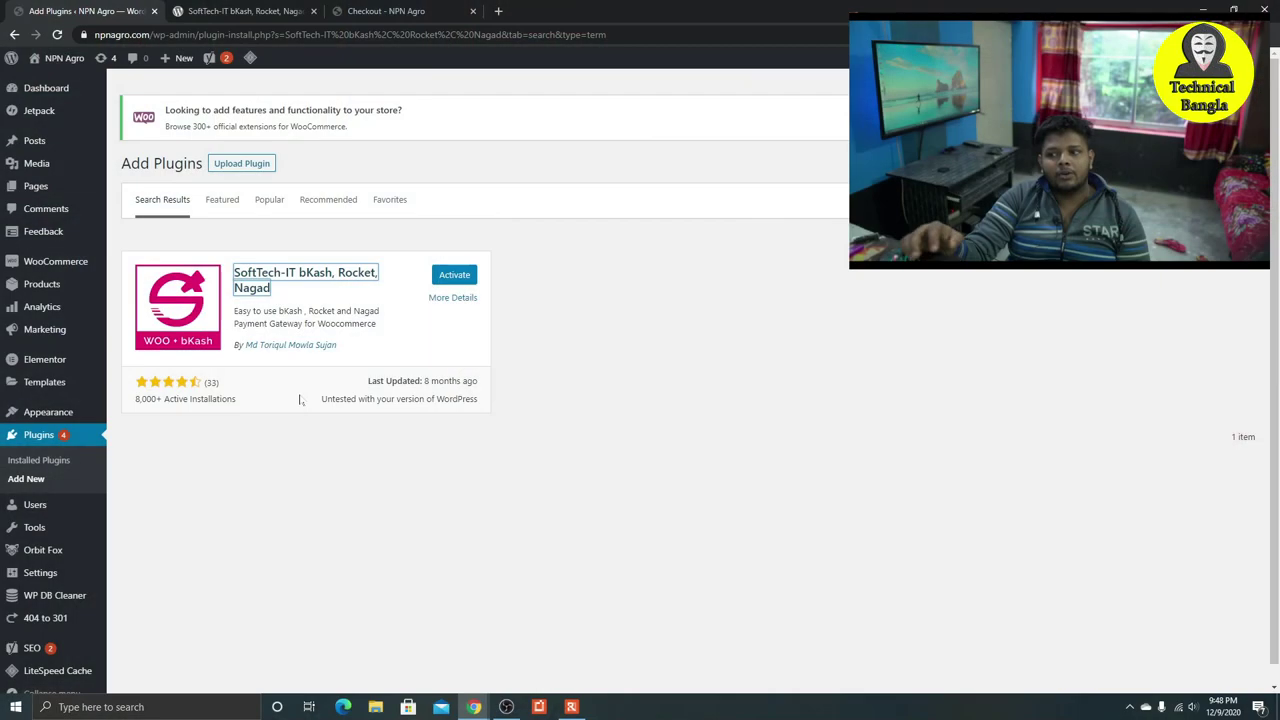
{"action": "left_click", "coordinate": [448, 277]}
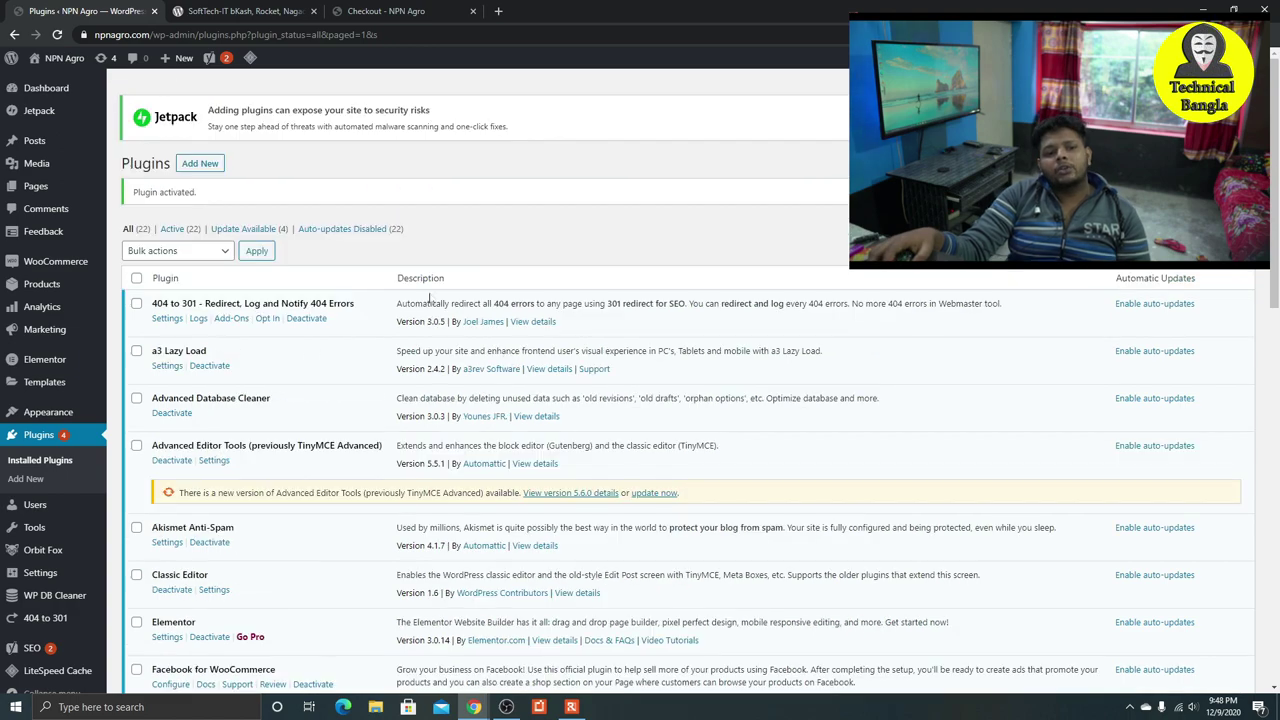
{"action": "scroll", "coordinate": [430, 297], "scroll_direction": "down", "scroll_amount": 2}
{"action": "scroll", "coordinate": [426, 311], "scroll_direction": "down", "scroll_amount": 10}
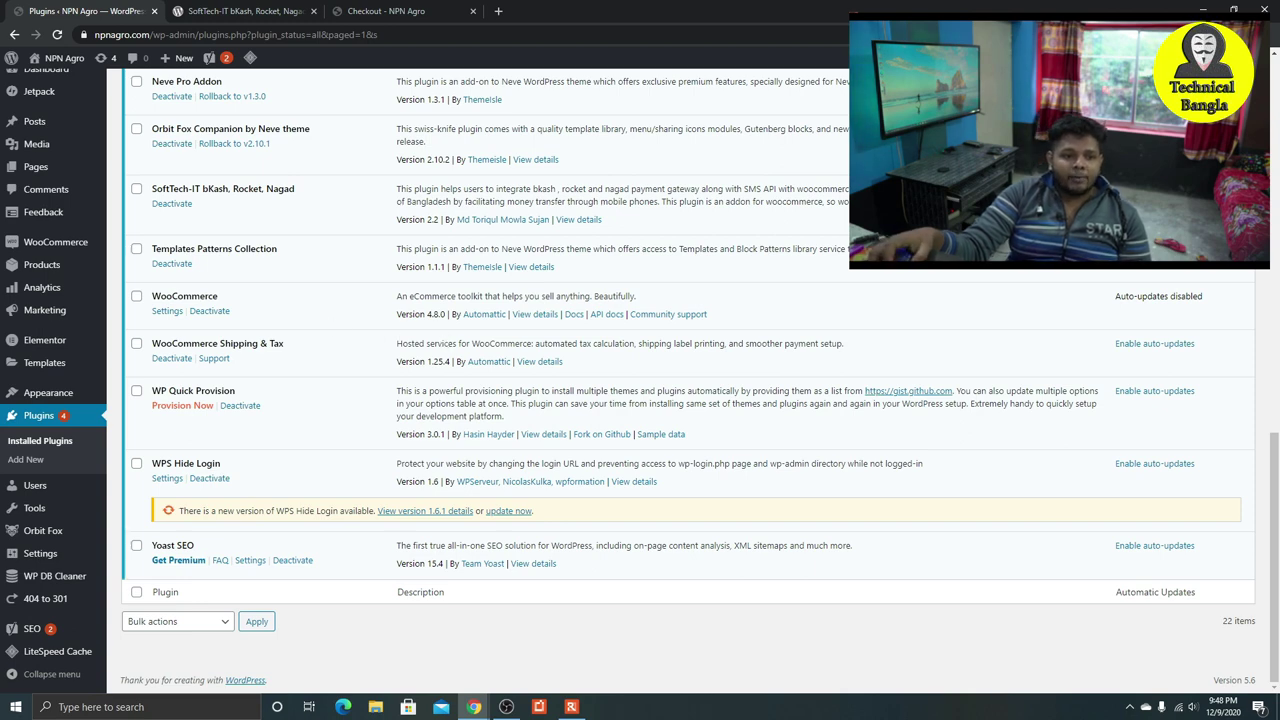
{"action": "left_click_drag", "start_coordinate": [297, 190], "coordinate": [136, 197]}
{"action": "left_click", "coordinate": [229, 210]}
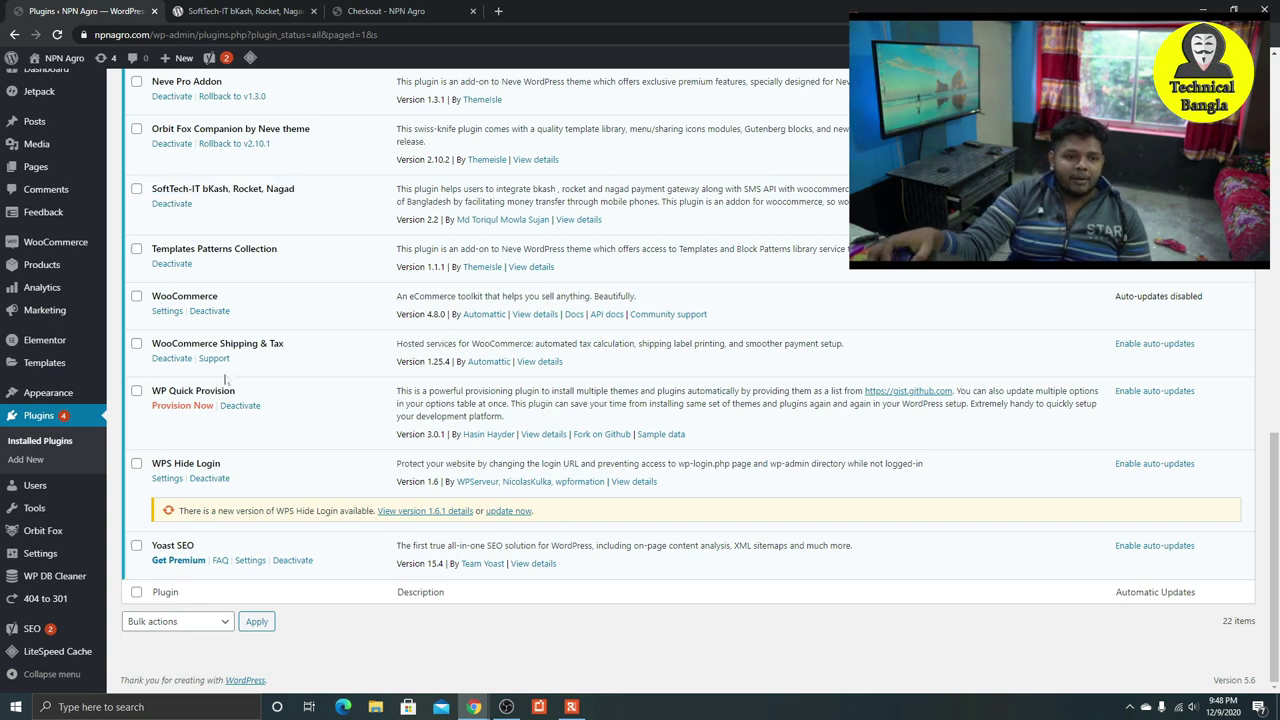
Open the bKash gateway options in WooCommerce's payment settings.
{"action": "mouse_move", "coordinate": [76, 248]}
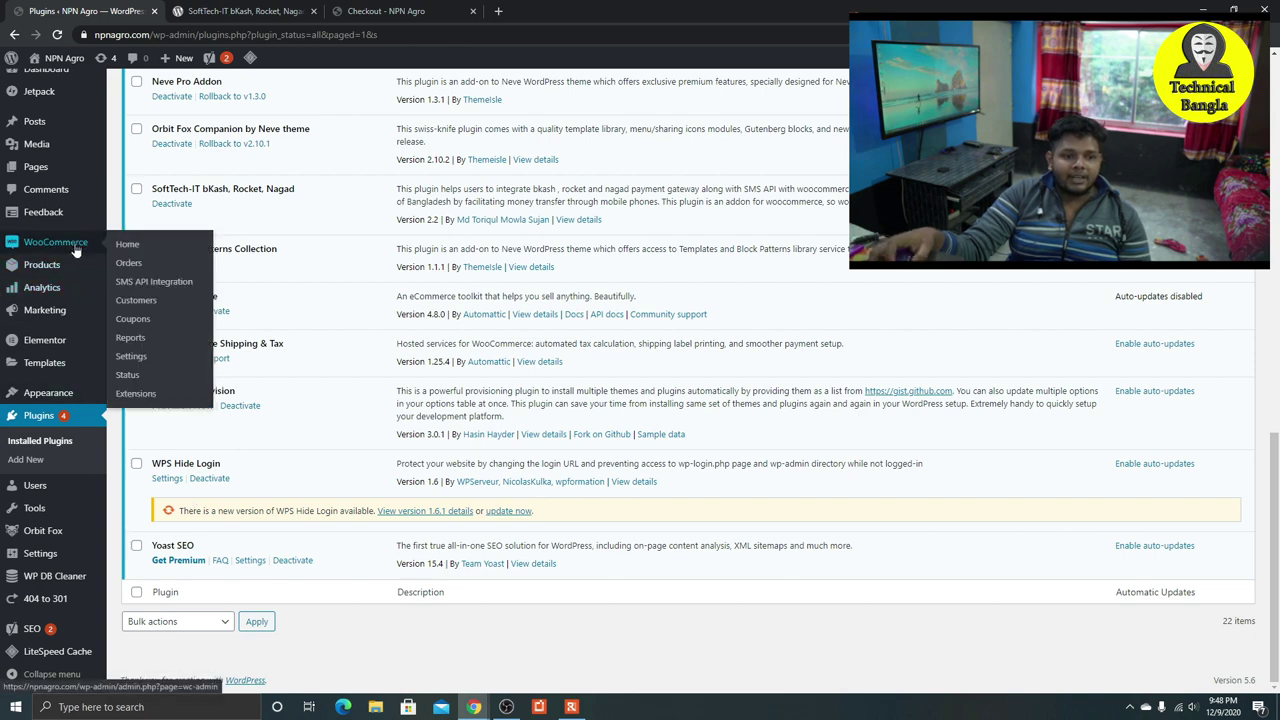
{"action": "left_click", "coordinate": [176, 356]}
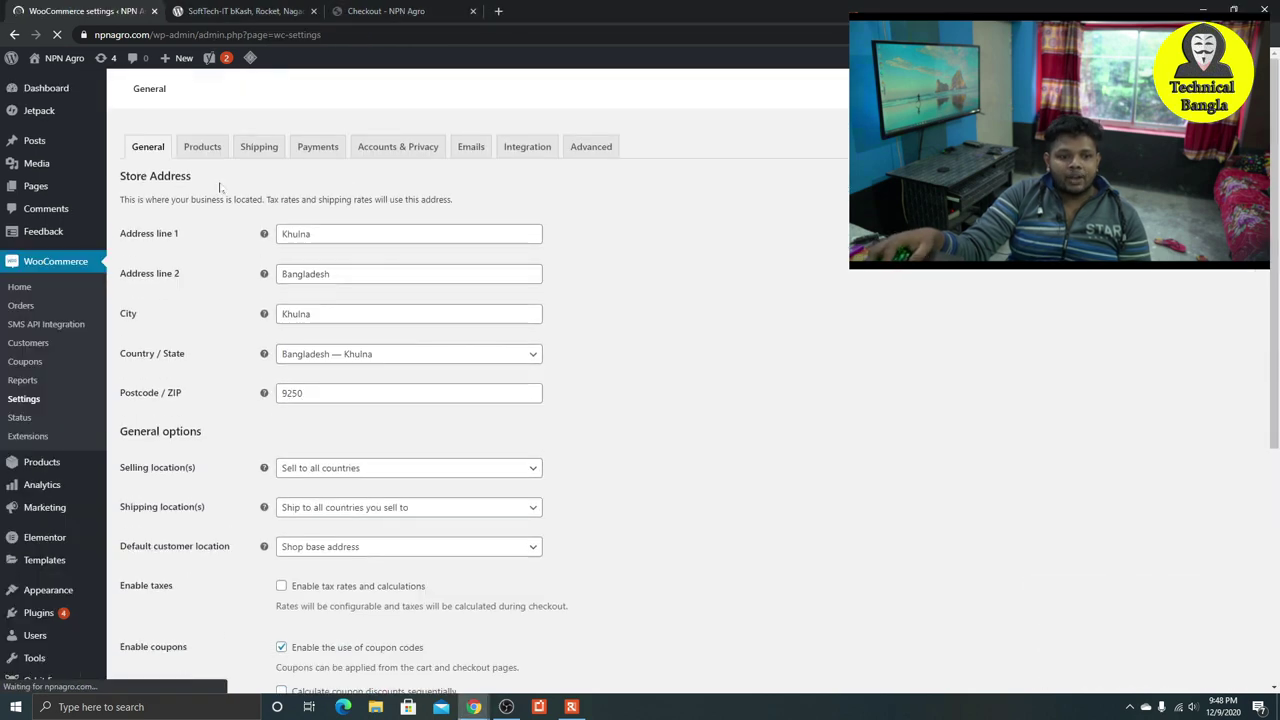
{"action": "left_click", "coordinate": [317, 150]}
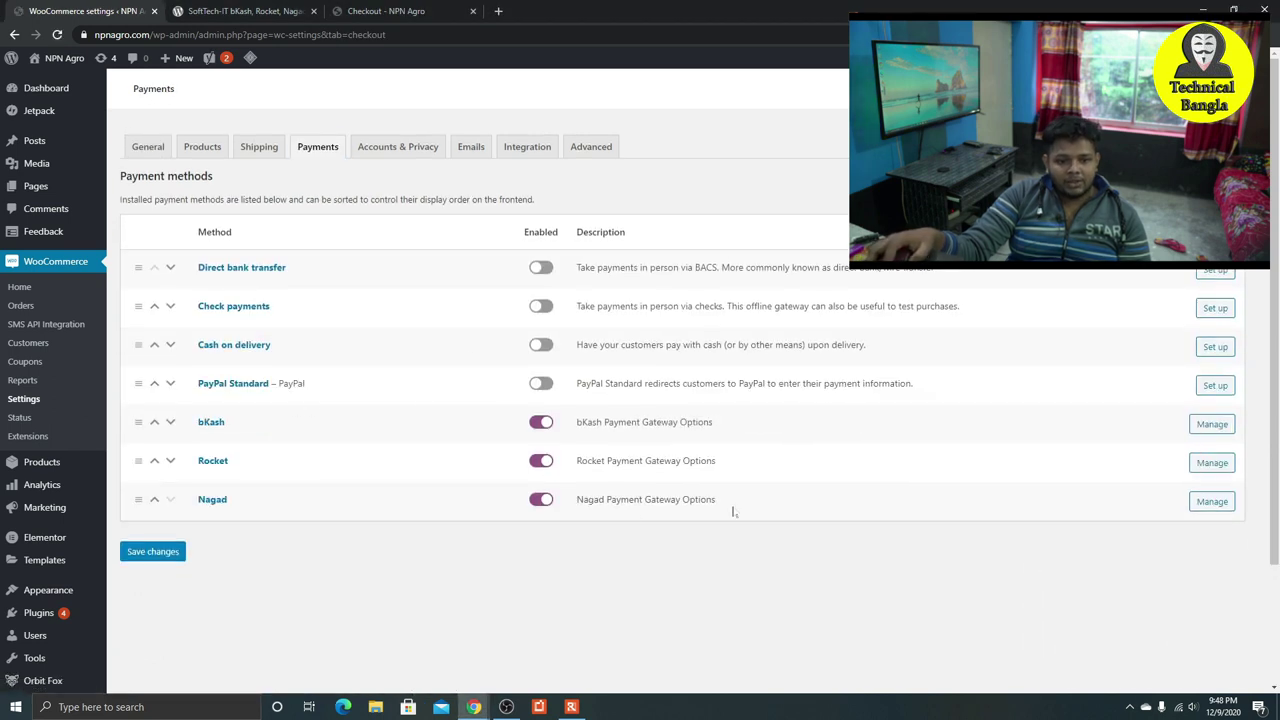
{"action": "left_click", "coordinate": [1212, 424]}
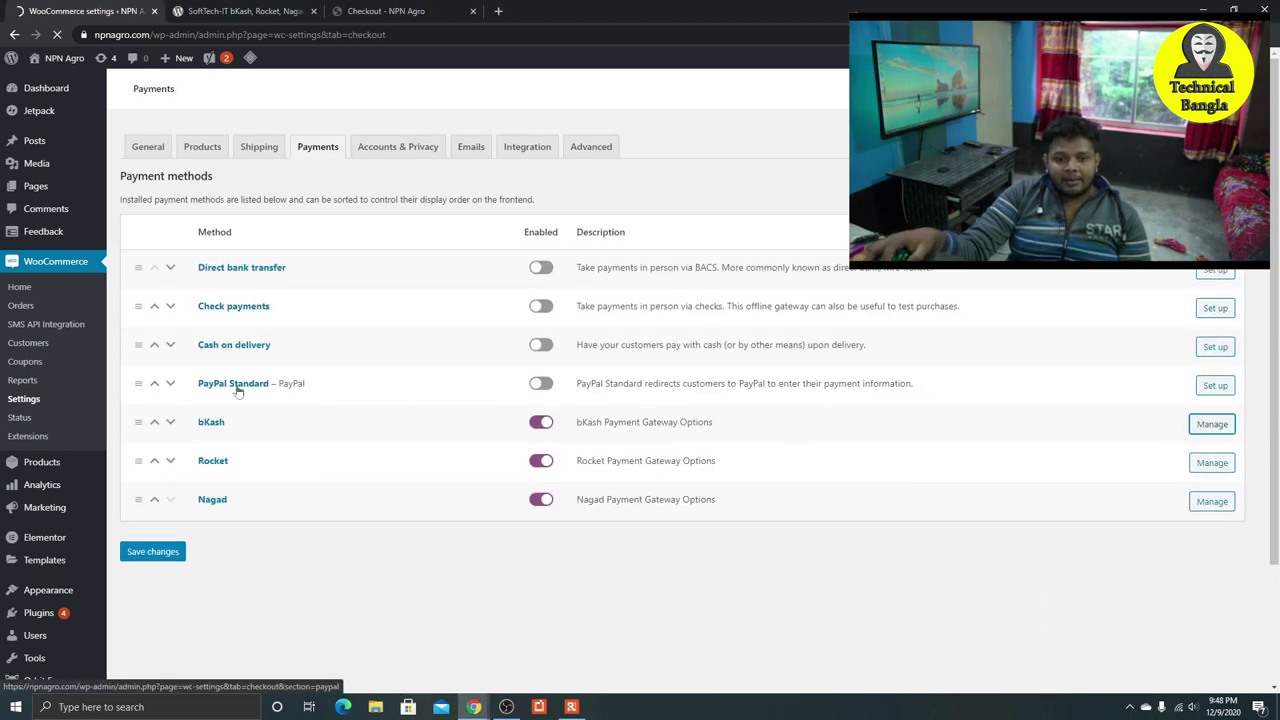
{"action": "left_click", "coordinate": [168, 278]}
{"action": "left_click", "coordinate": [510, 240]}
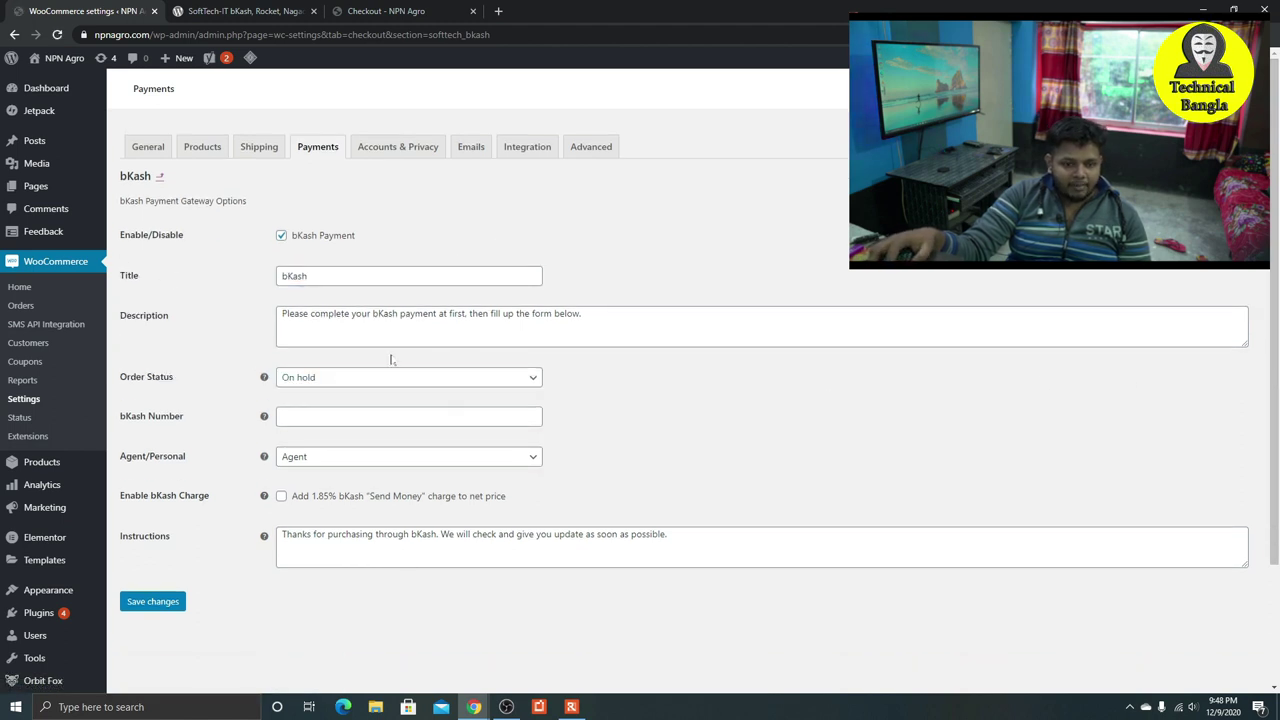
Fill in the bKash phone number, set the account type to Personal, enable the 1.85% "Send Money" charge and save.
{"action": "left_click", "coordinate": [357, 413]}
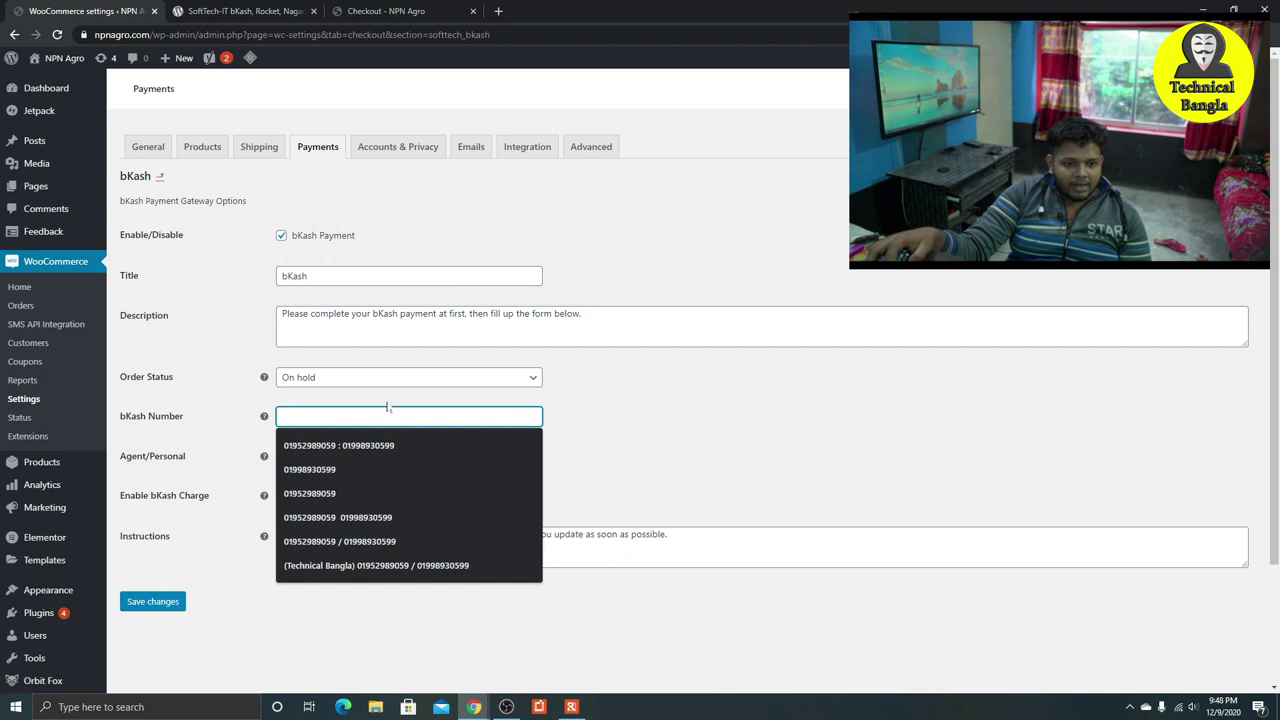
{"action": "left_click", "coordinate": [510, 493]}
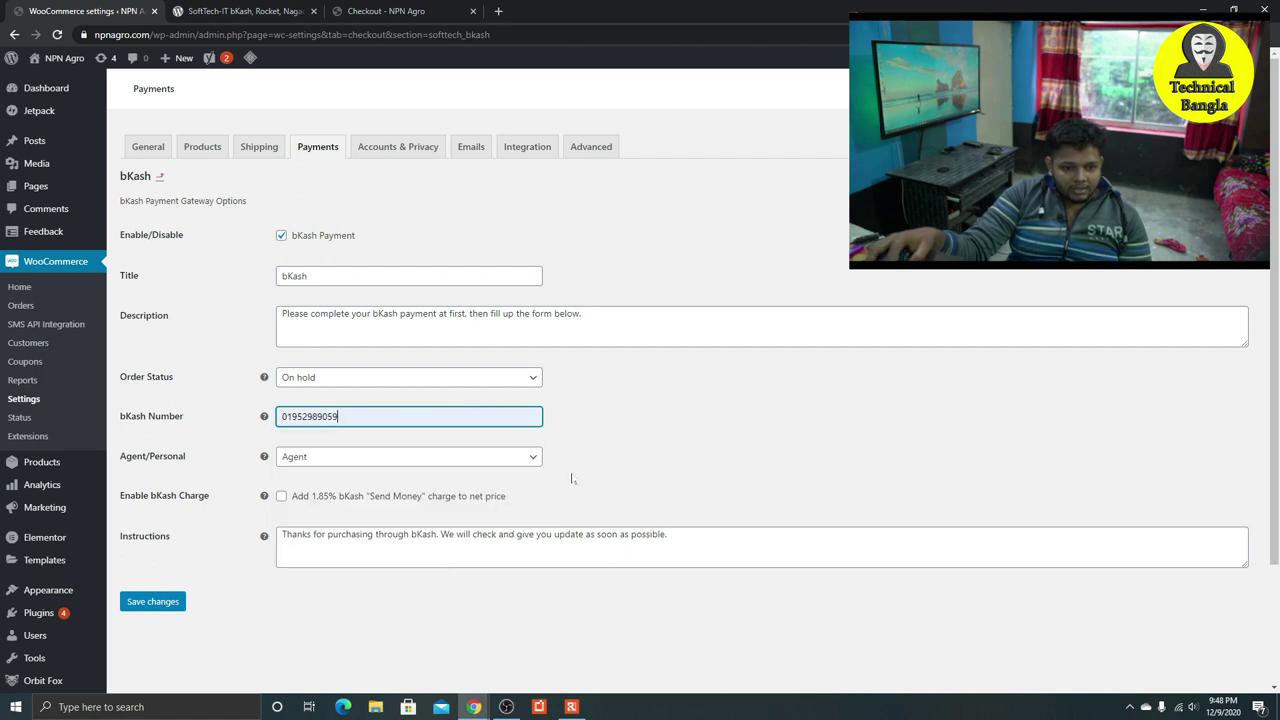
{"action": "left_click", "coordinate": [425, 462]}
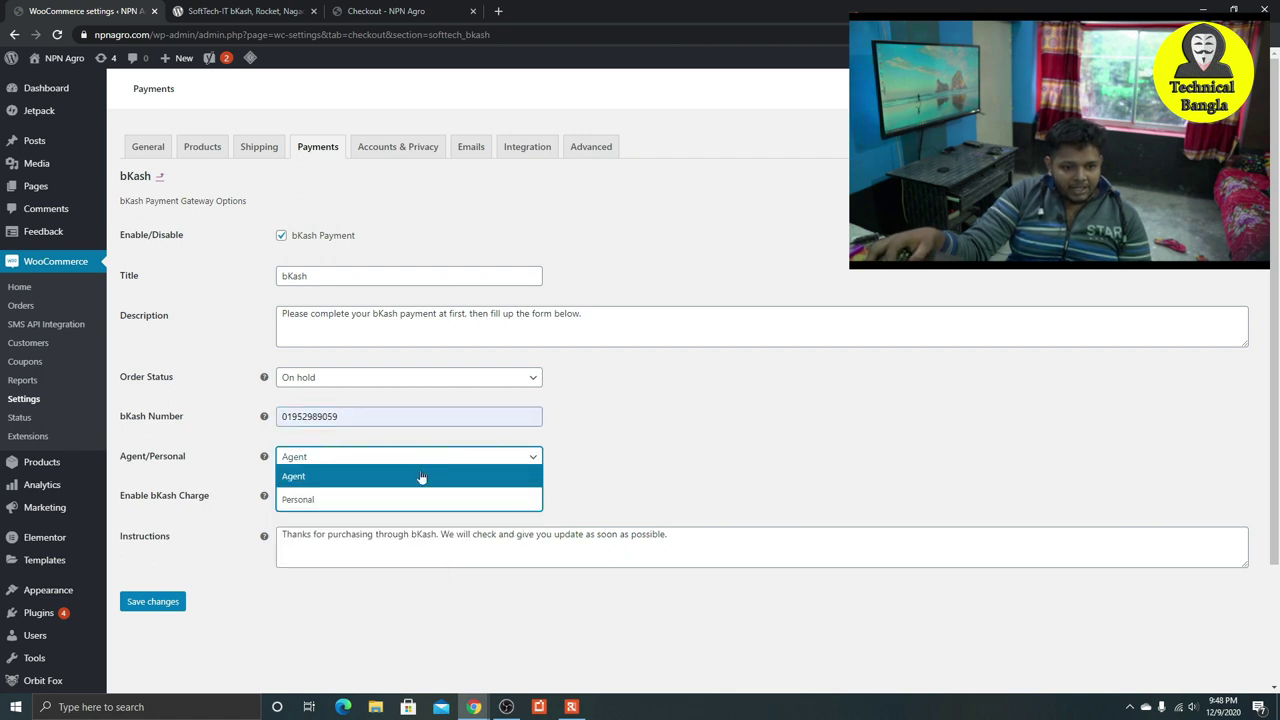
{"action": "left_click", "coordinate": [405, 498]}
{"action": "left_click", "coordinate": [282, 497]}
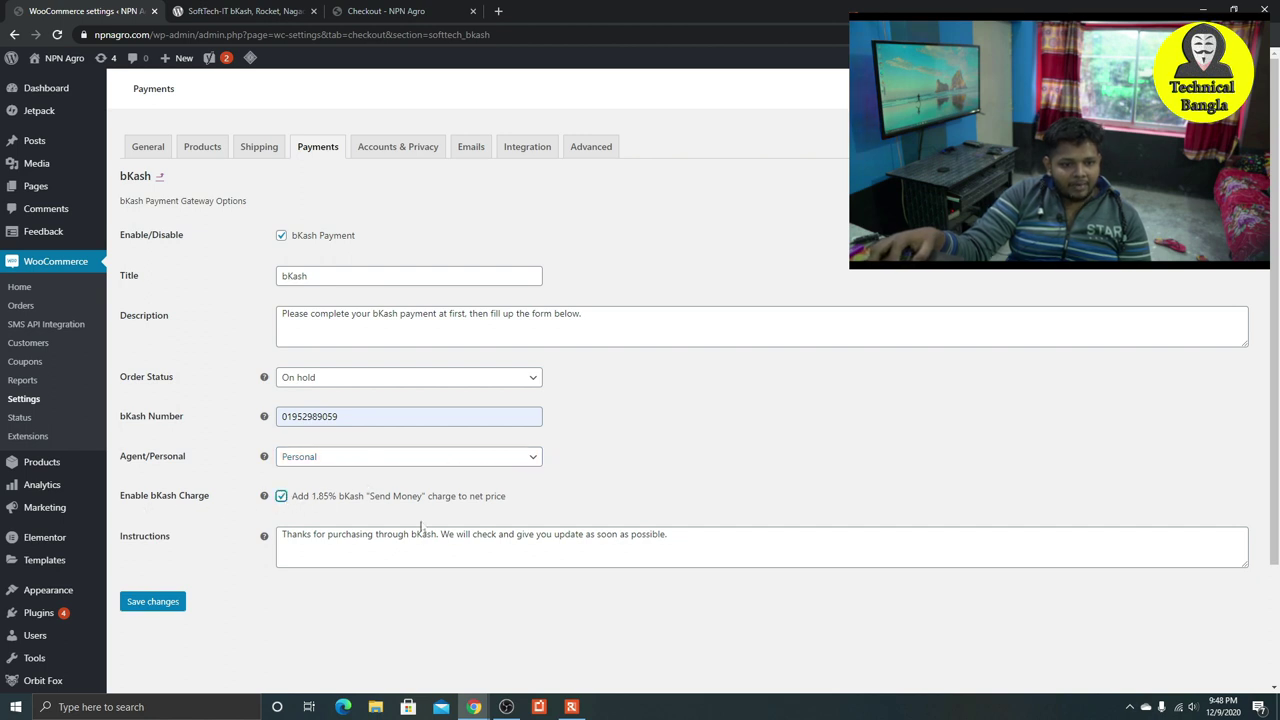
{"action": "left_click", "coordinate": [153, 603]}
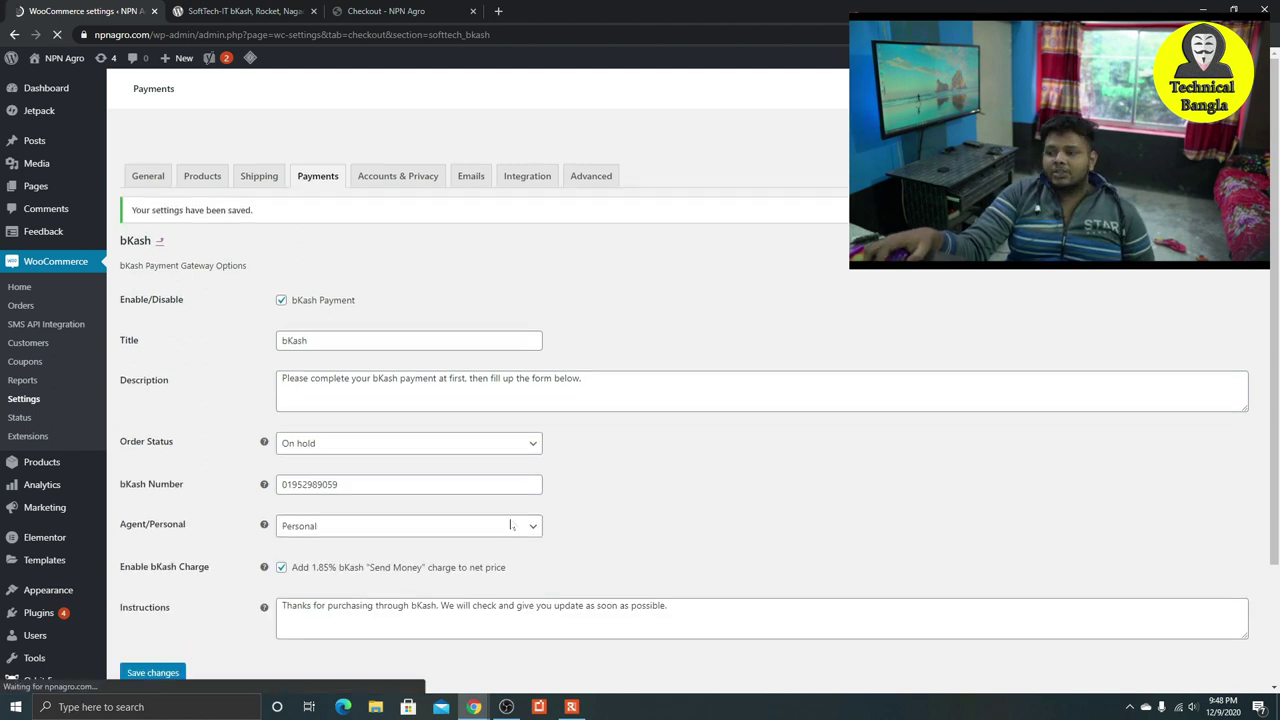
{"action": "left_click", "coordinate": [320, 146]}
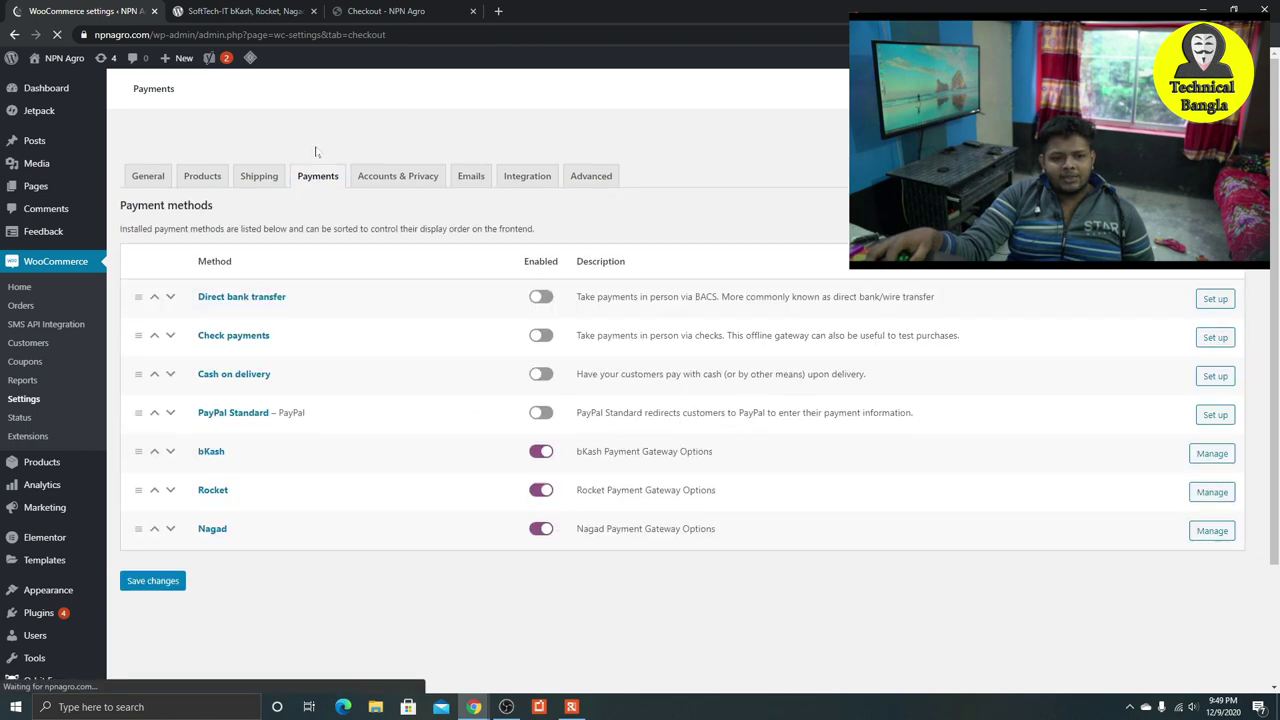
Reload the shop's checkout page and preview its bKash, Rocket and Nagad payment forms.
{"action": "left_click", "coordinate": [232, 9]}
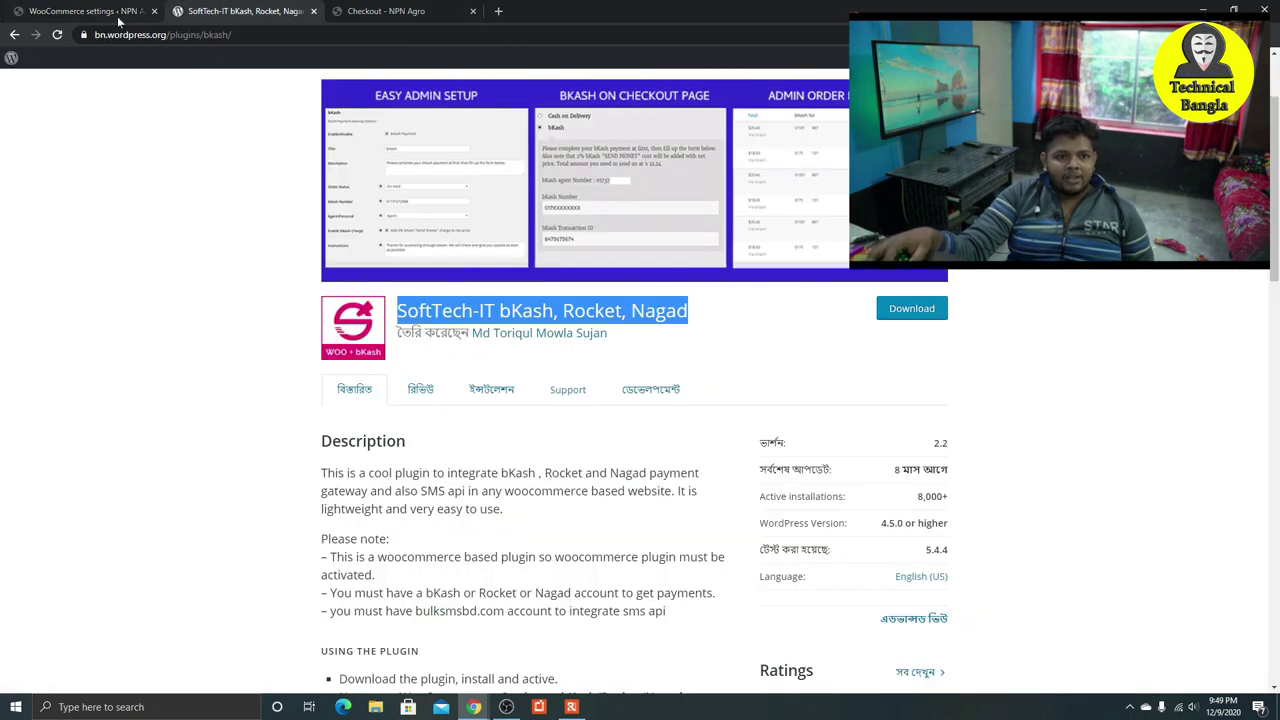
{"action": "left_click", "coordinate": [409, 9]}
{"action": "left_click", "coordinate": [57, 34]}
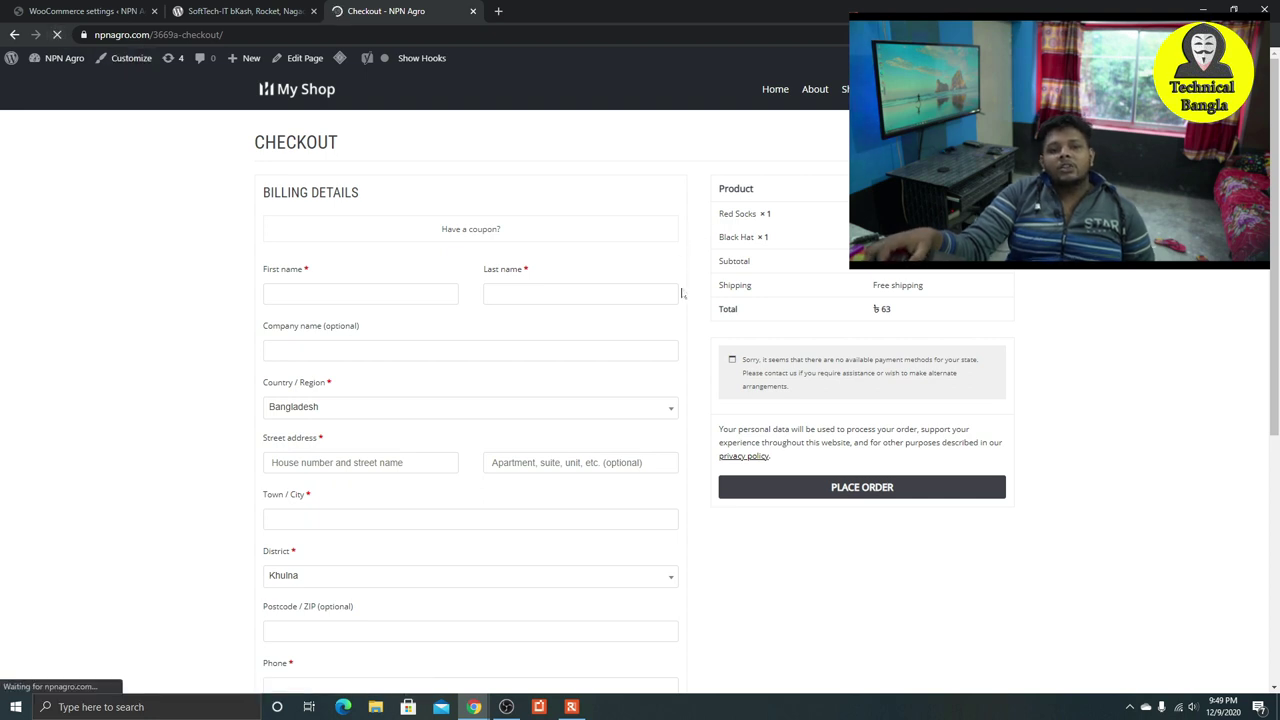
{"action": "scroll", "coordinate": [740, 380], "scroll_direction": "down", "scroll_amount": 4}
{"action": "scroll", "coordinate": [812, 470], "scroll_direction": "up", "scroll_amount": 2}
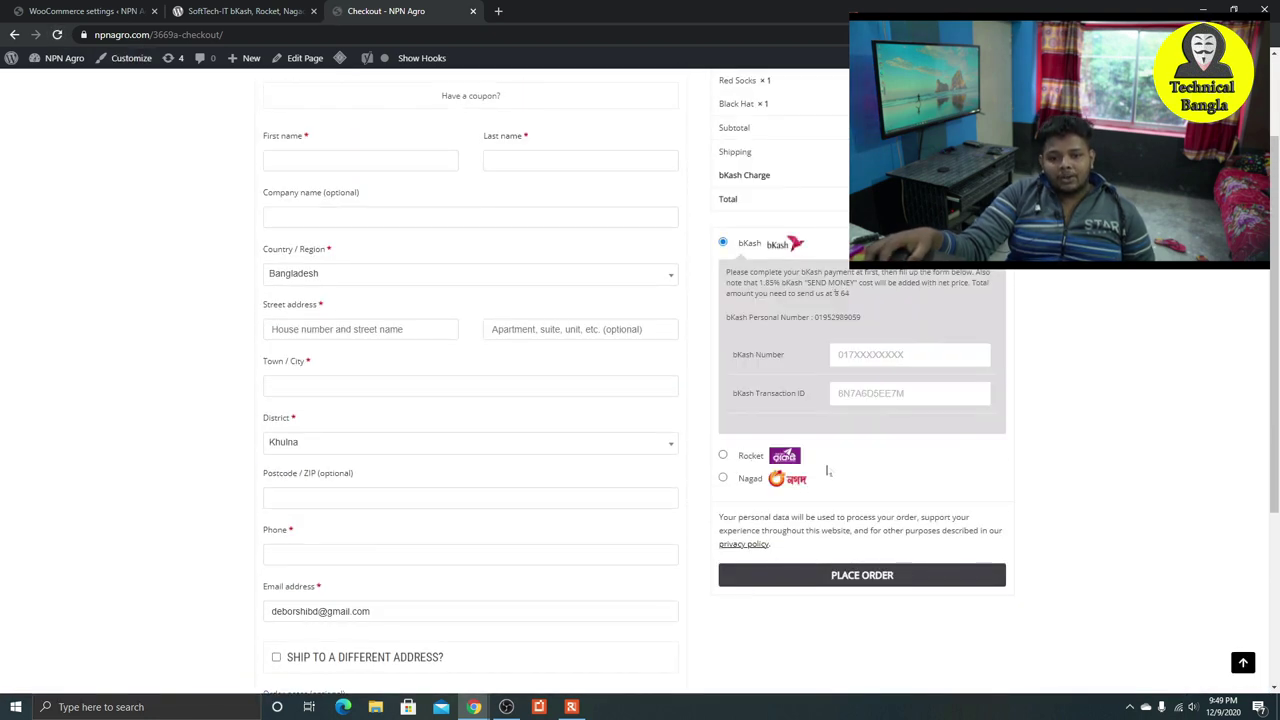
{"action": "left_click", "coordinate": [723, 456]}
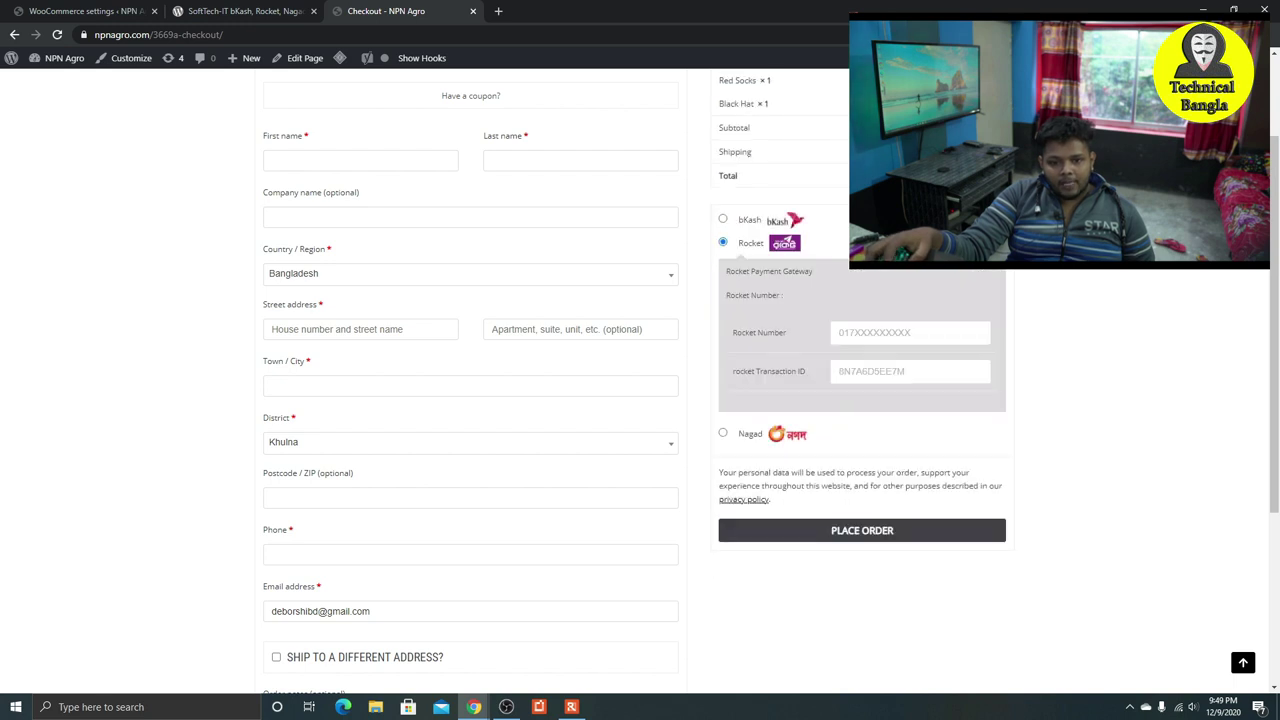
{"action": "left_click", "coordinate": [723, 435]}
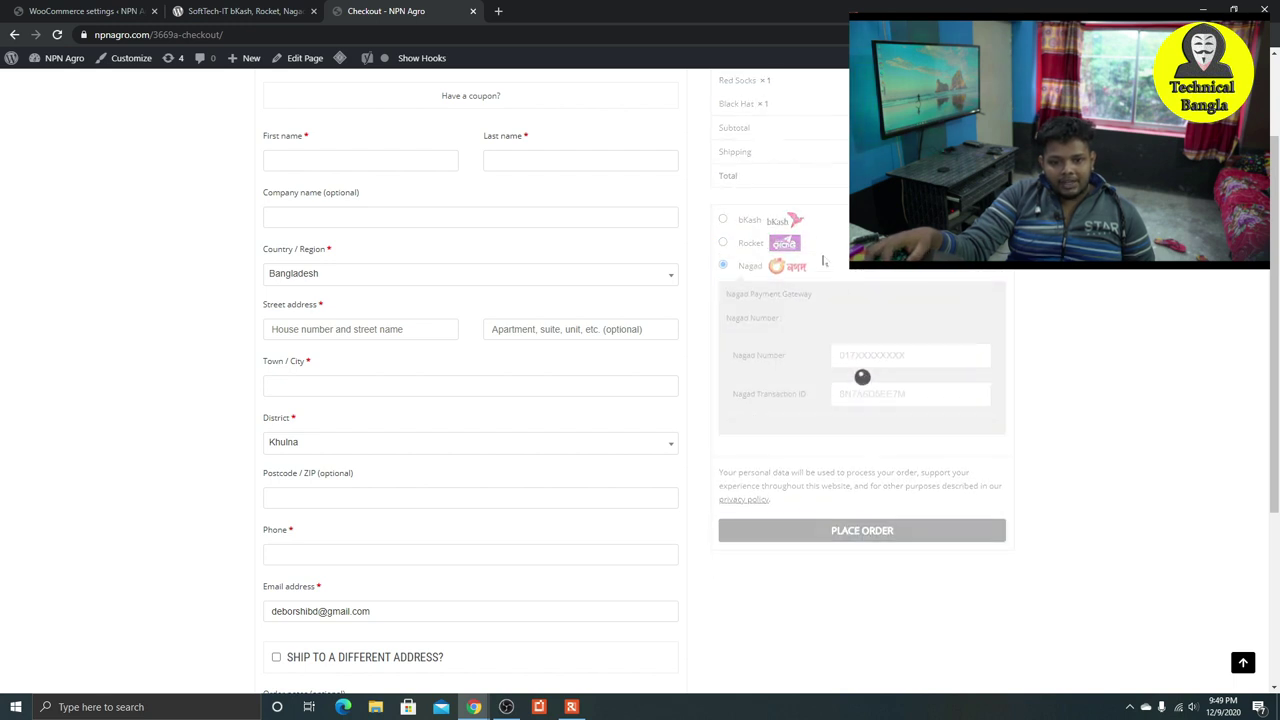
Open the Rocket gateway options in WooCommerce's payment settings and review the description and instructions.
{"action": "left_click", "coordinate": [85, 11]}
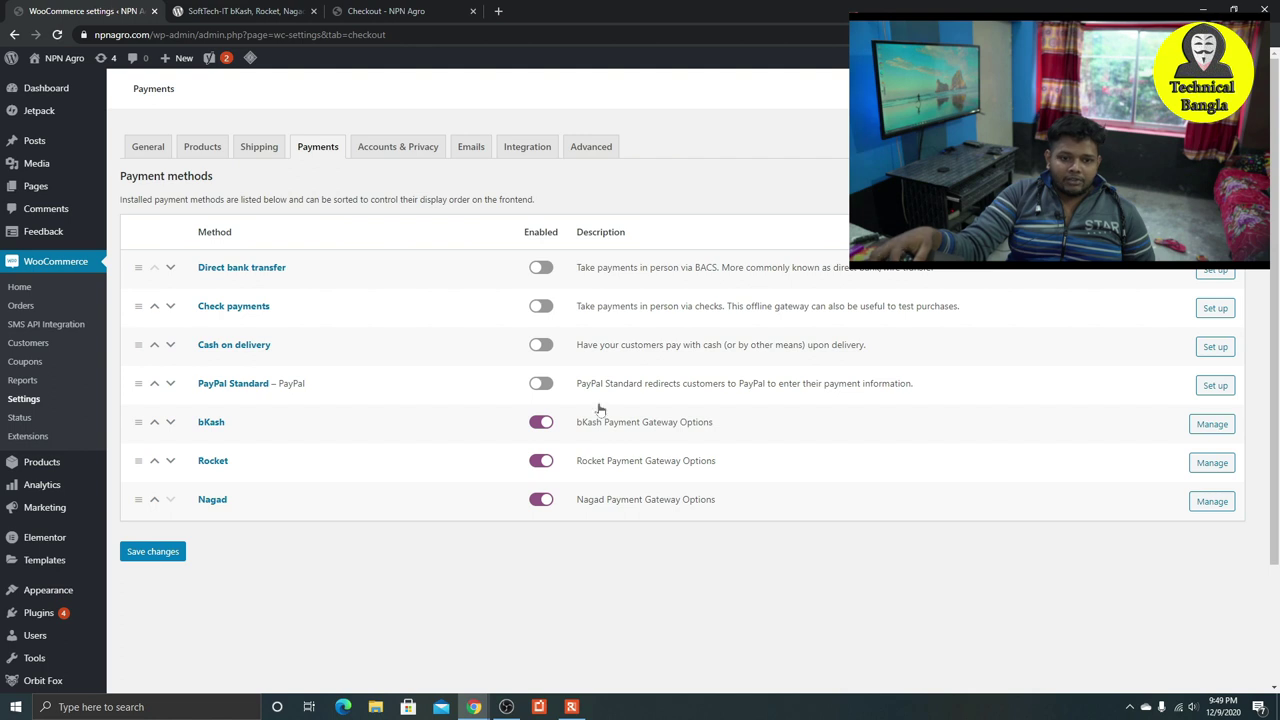
{"action": "left_click", "coordinate": [1207, 468]}
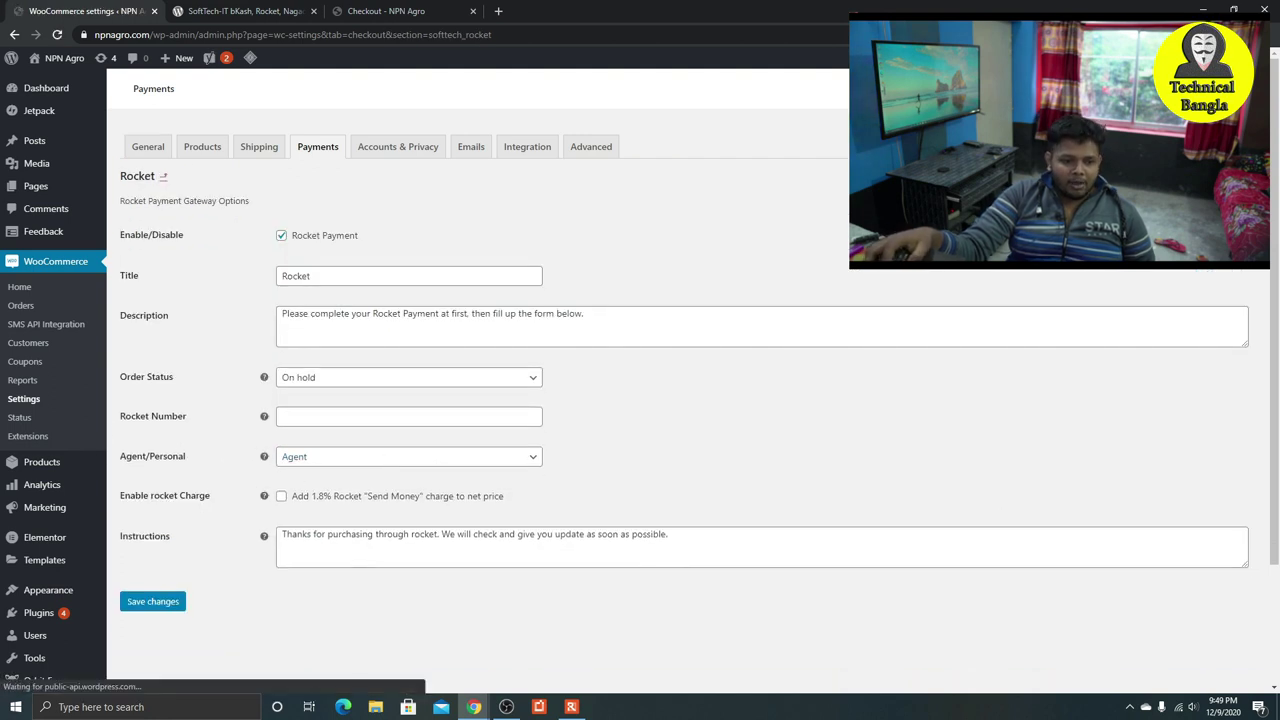
{"action": "left_click_drag", "start_coordinate": [440, 534], "coordinate": [199, 507]}
{"action": "left_click_drag", "start_coordinate": [603, 309], "coordinate": [311, 313]}
{"action": "left_click", "coordinate": [696, 287]}
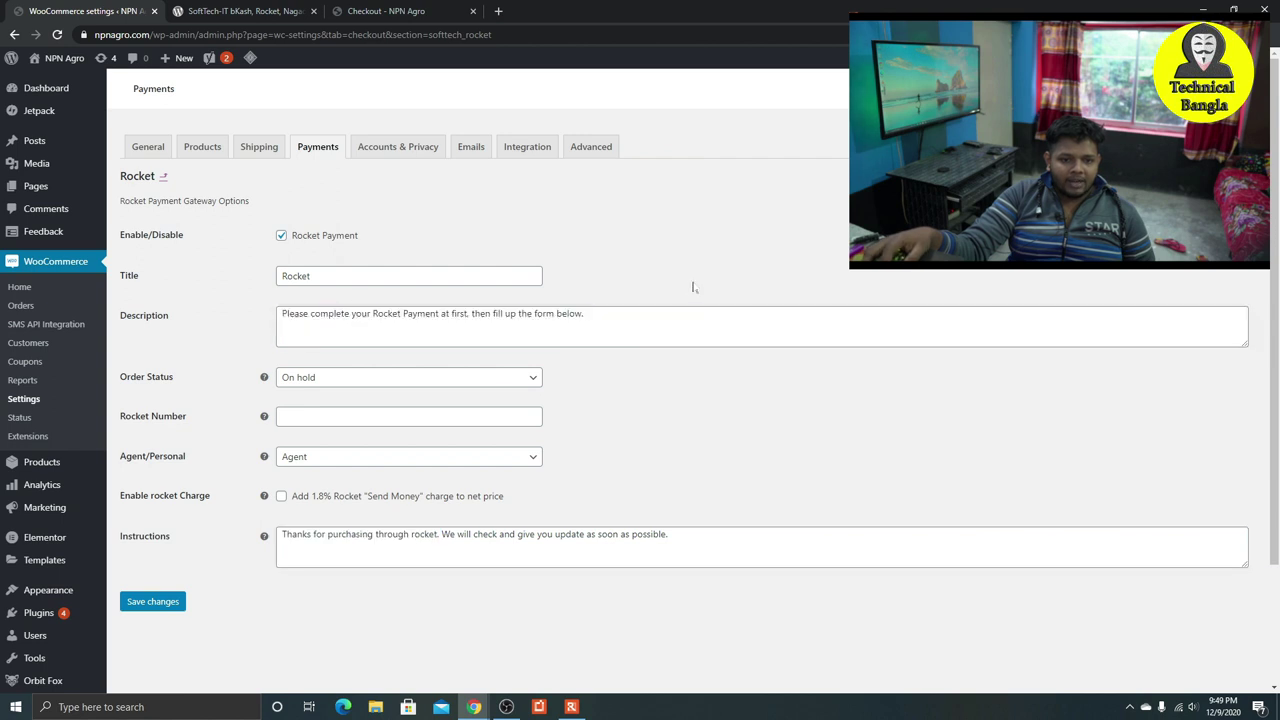
Fill in the Rocket account's phone number and save the gateway settings.
{"action": "left_click", "coordinate": [400, 416]}
{"action": "left_click", "coordinate": [312, 445]}
{"action": "left_click", "coordinate": [152, 601]}
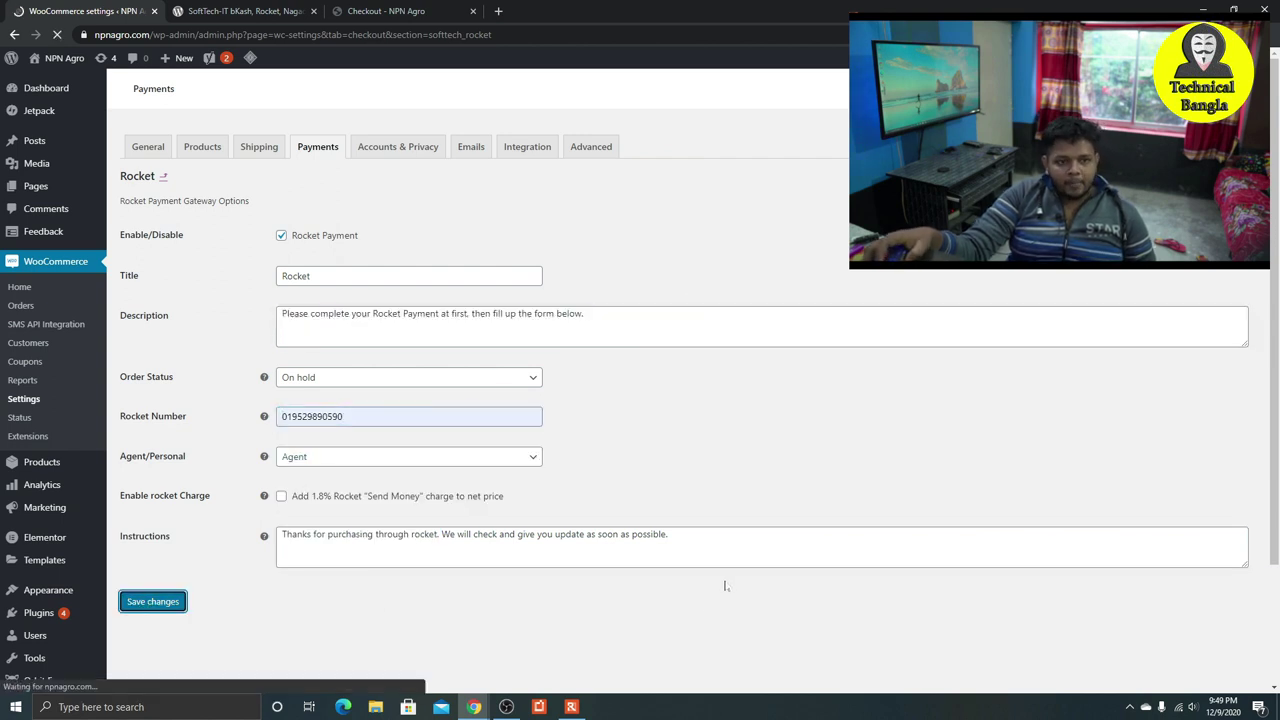
{"action": "scroll", "coordinate": [243, 244], "scroll_direction": "down", "scroll_amount": 2}
{"action": "scroll", "coordinate": [243, 244], "scroll_direction": "up", "scroll_amount": 2}
{"action": "scroll", "coordinate": [243, 244], "scroll_direction": "down", "scroll_amount": 2}
{"action": "left_click", "coordinate": [152, 503]}
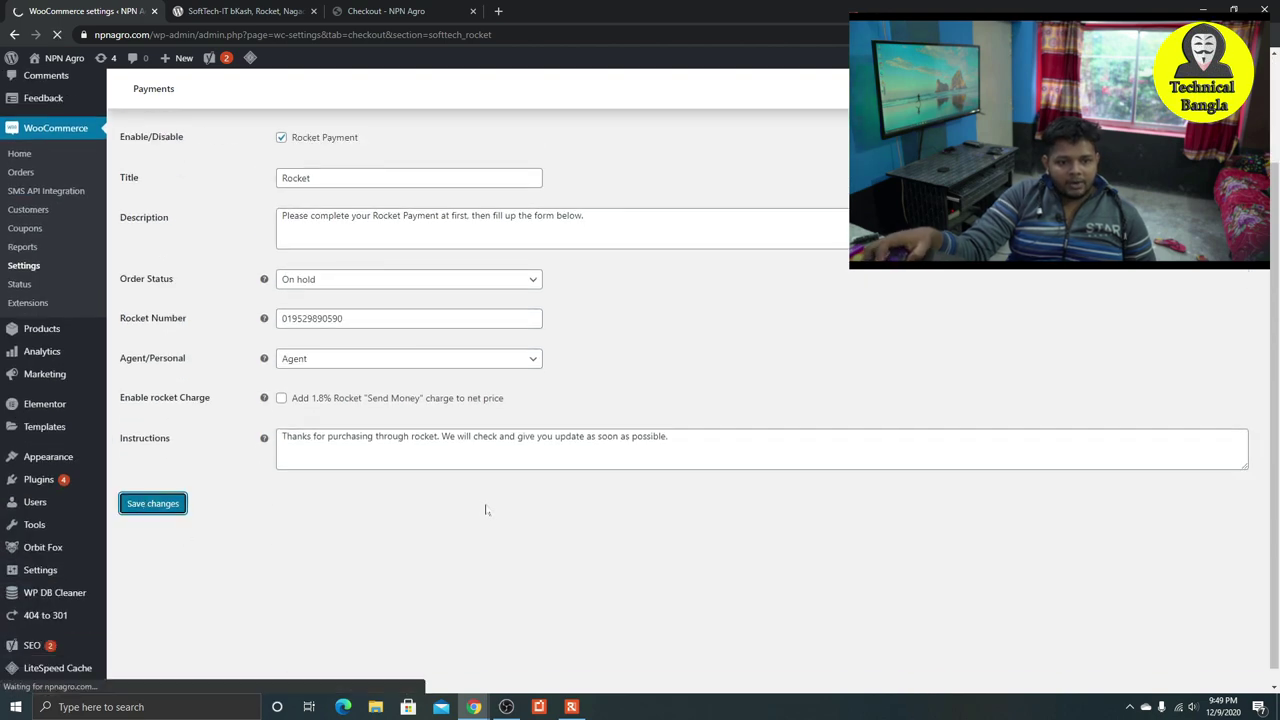
Set the Rocket account type to Personal, save the settings and return to the payment methods list.
{"action": "scroll", "coordinate": [478, 400], "scroll_direction": "down", "scroll_amount": 2}
{"action": "left_click", "coordinate": [380, 342]}
{"action": "left_click", "coordinate": [300, 381]}
{"action": "left_click", "coordinate": [178, 489]}
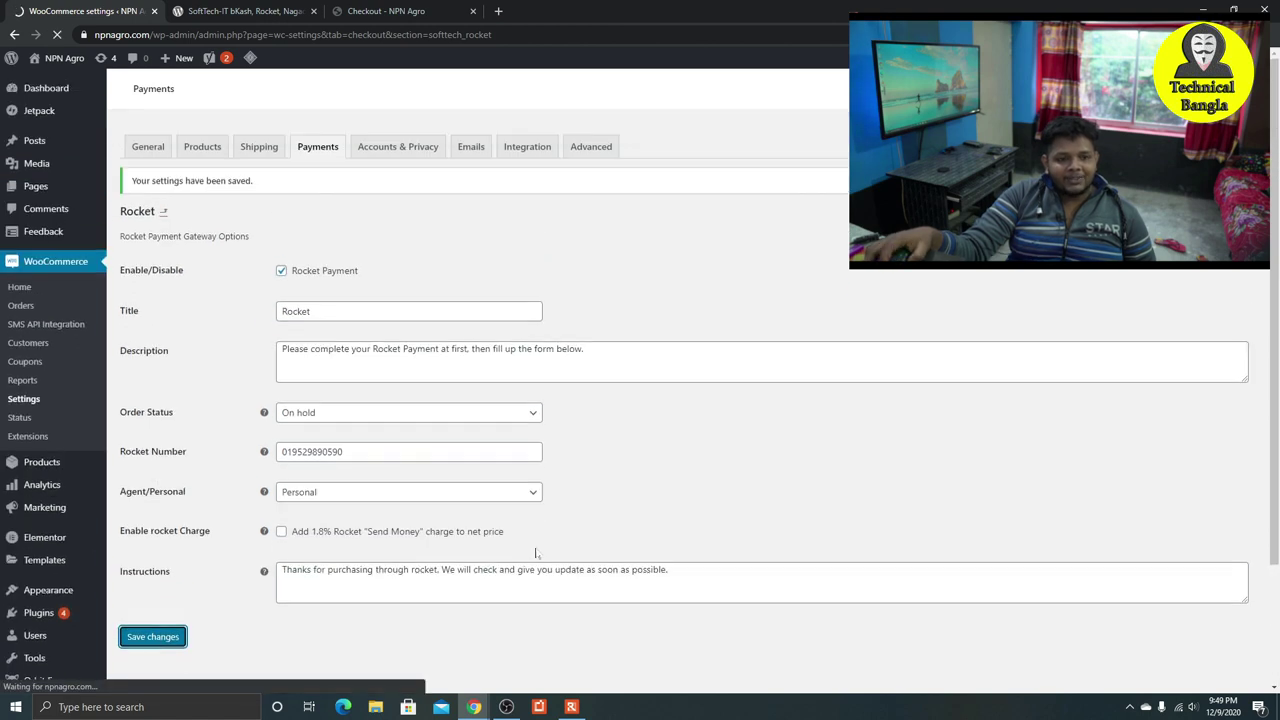
{"action": "left_click", "coordinate": [318, 147]}
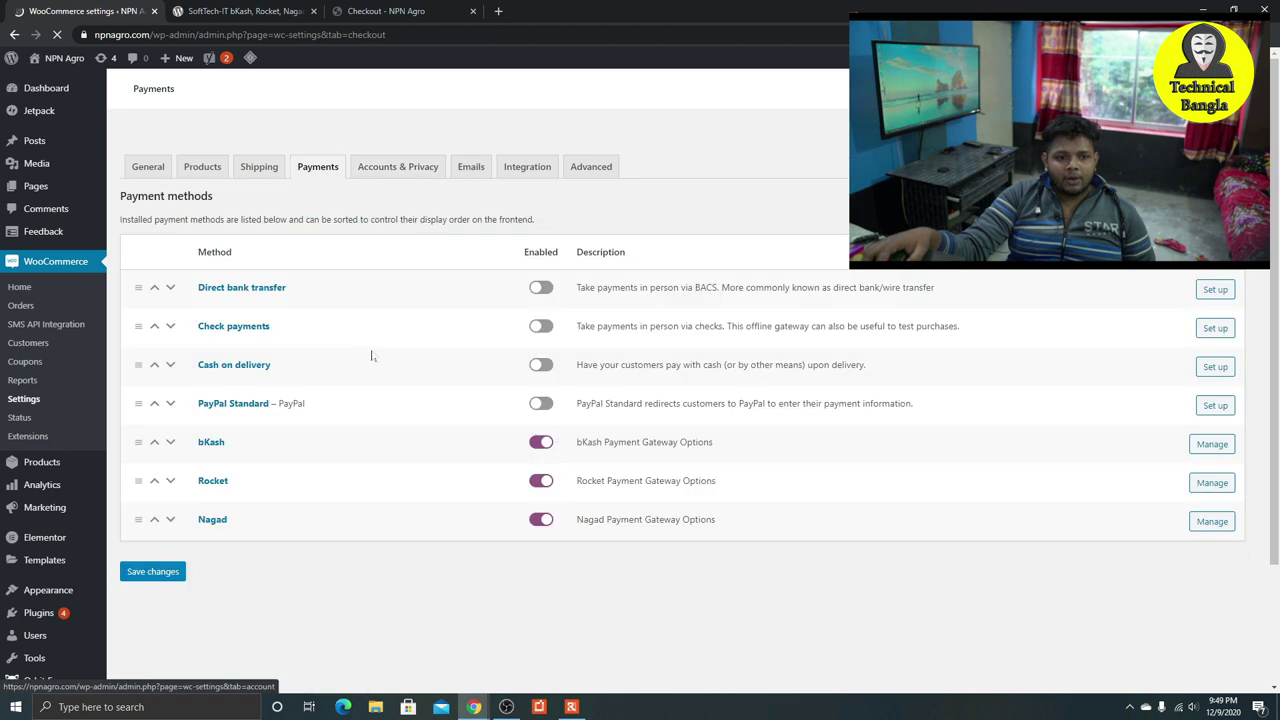
Open the Nagad gateway options in the payment settings and fill in the Nagad account's phone number.
{"action": "left_click", "coordinate": [1195, 504]}
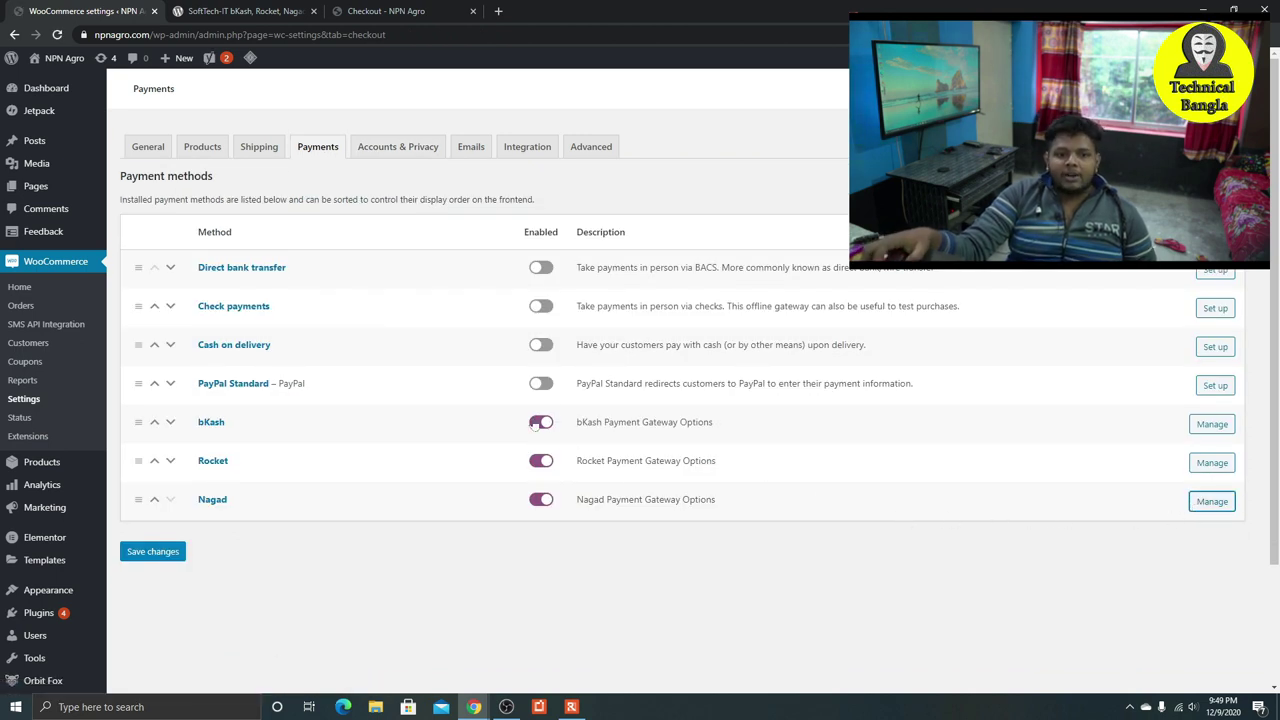
{"action": "left_click", "coordinate": [1212, 502]}
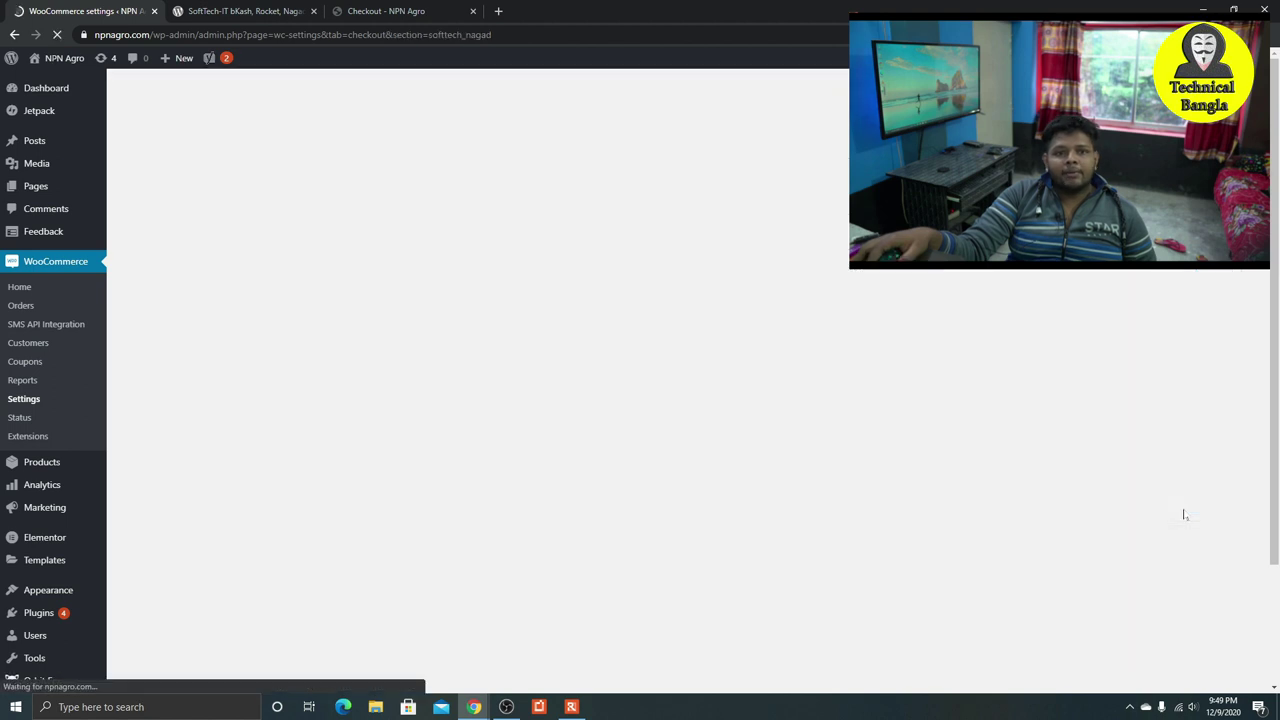
{"action": "left_click", "coordinate": [430, 417]}
{"action": "left_click", "coordinate": [412, 438]}
Set the Nagad account type to Personal, enable the 1.45% "Send Money" charge, save the settings and return to the payment methods list.
{"action": "left_click", "coordinate": [410, 459]}
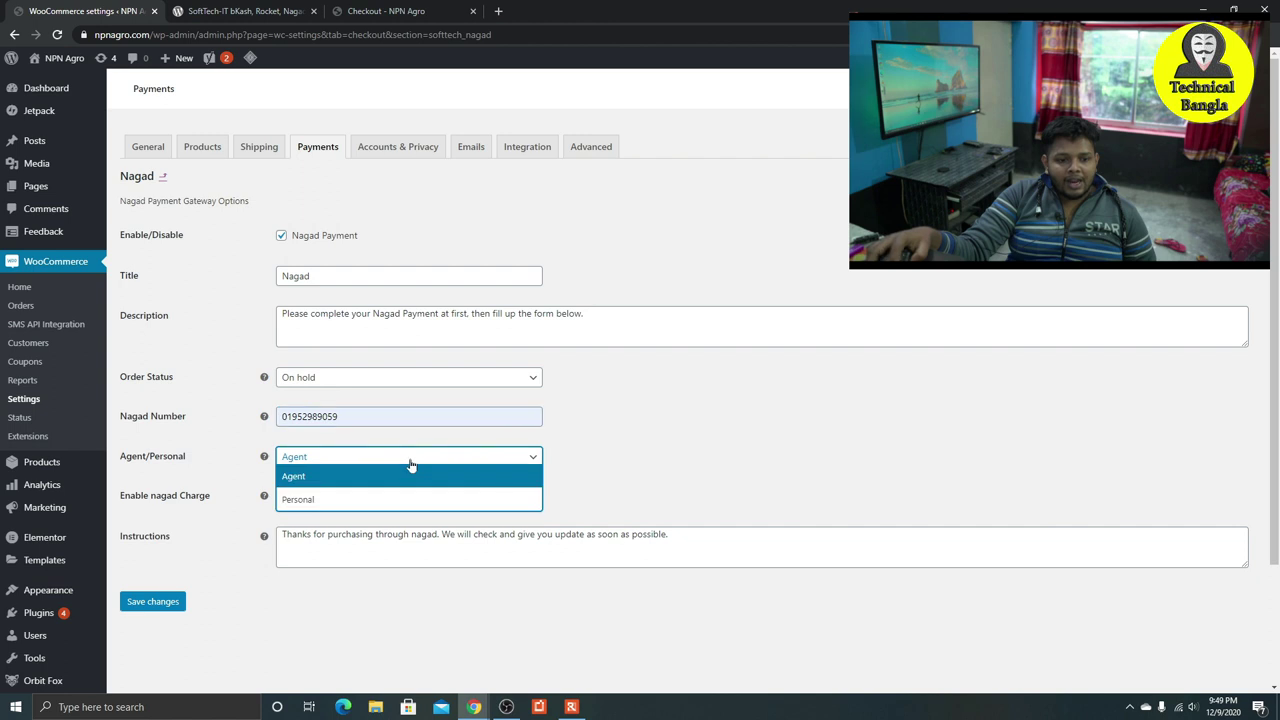
{"action": "left_click", "coordinate": [410, 499]}
{"action": "left_click", "coordinate": [301, 498]}
{"action": "key", "text": "Tab"}
{"action": "key", "text": "Tab"}
{"action": "key", "text": "Return"}
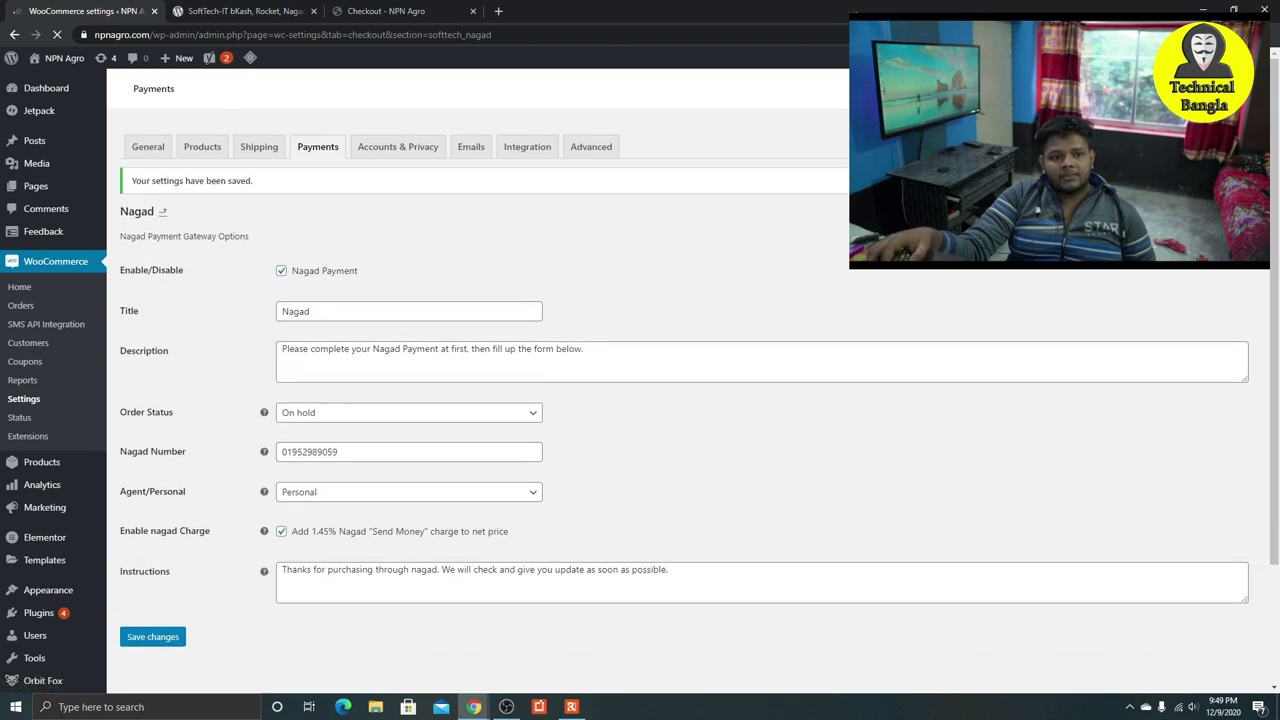
{"action": "left_click", "coordinate": [307, 146]}
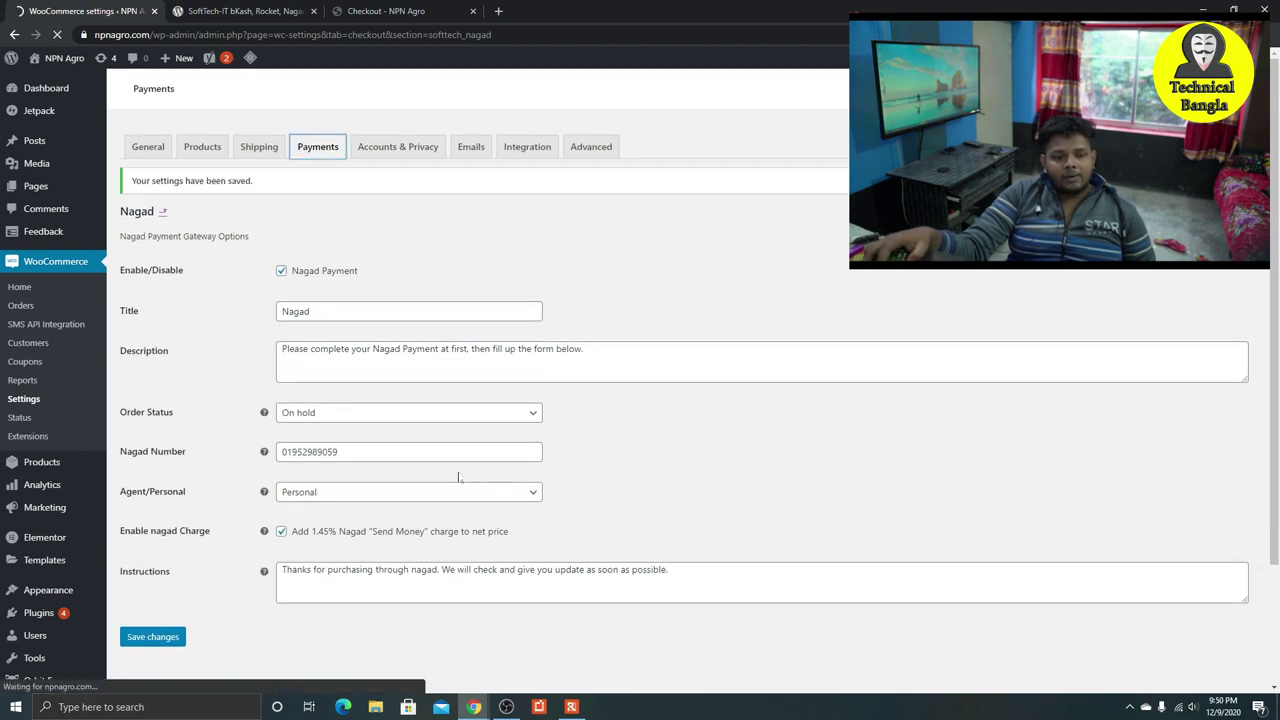
Reload the shop's checkout page and preview its Rocket and Nagad payment forms.
{"action": "left_click", "coordinate": [240, 11]}
{"action": "left_click", "coordinate": [350, 11]}
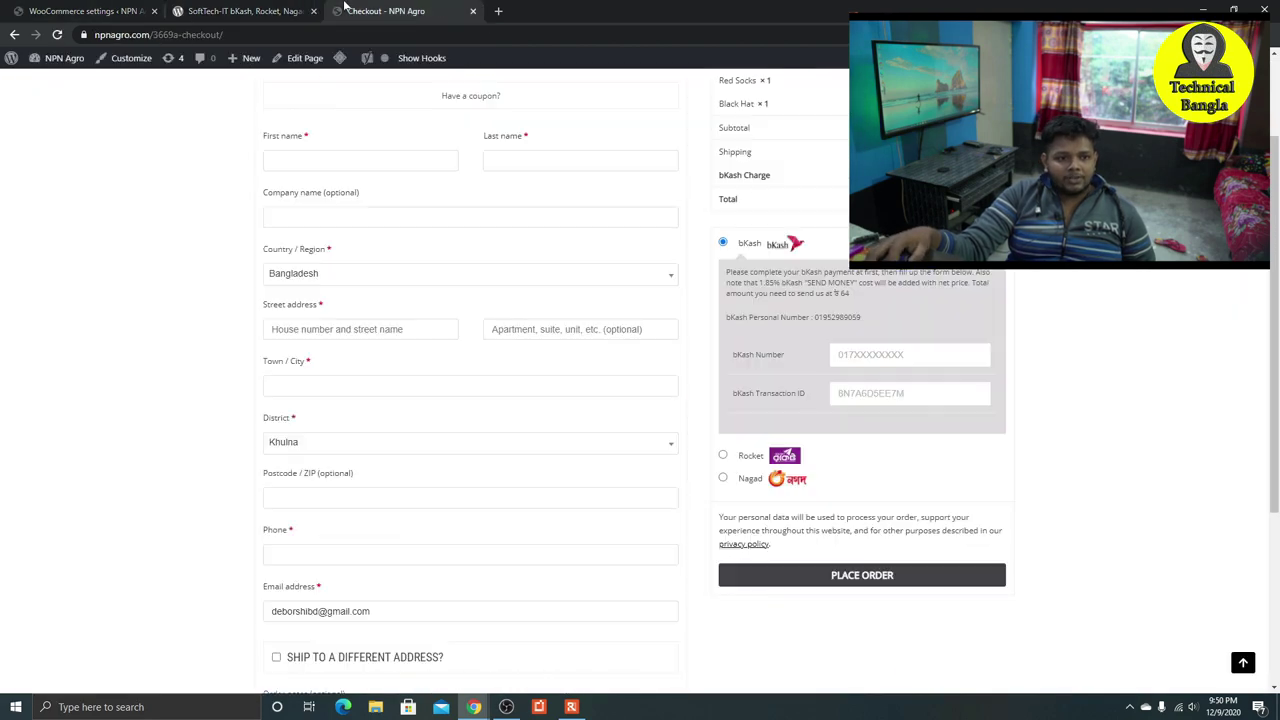
{"action": "left_click_drag", "start_coordinate": [345, 10], "coordinate": [190, 11]}
{"action": "left_click", "coordinate": [57, 34]}
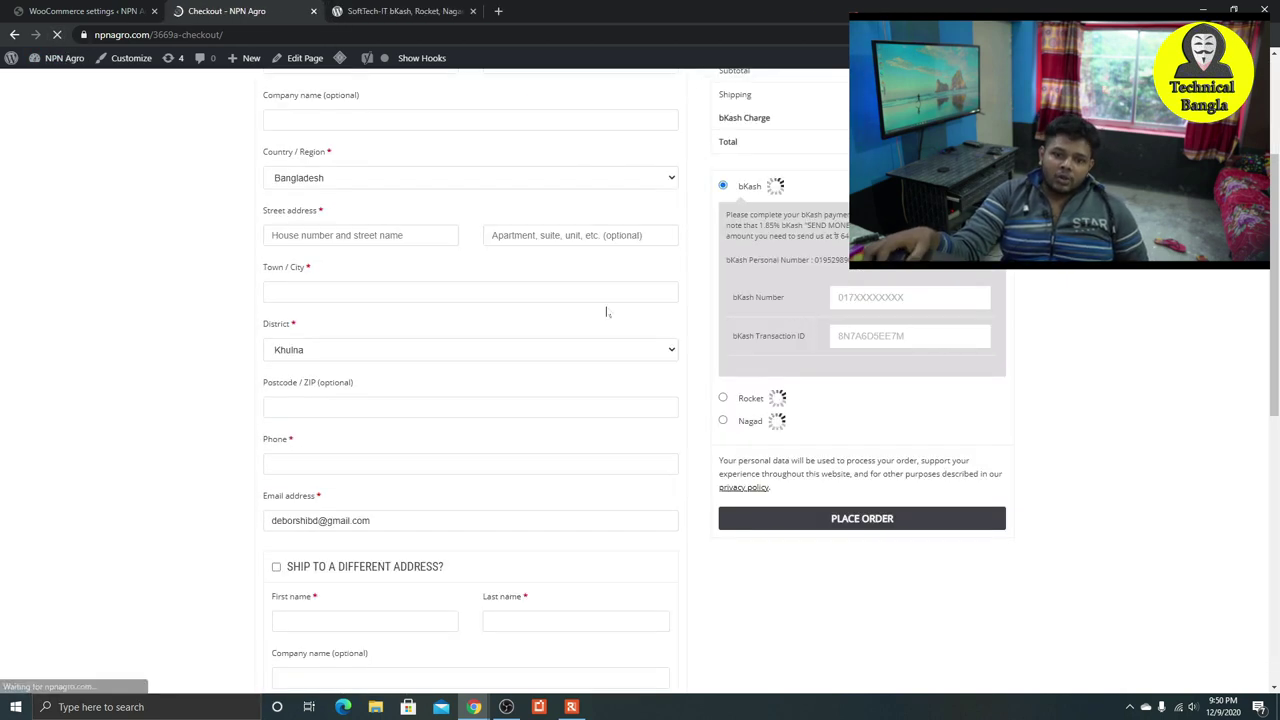
{"action": "scroll", "coordinate": [340, 370], "scroll_direction": "down", "scroll_amount": 3}
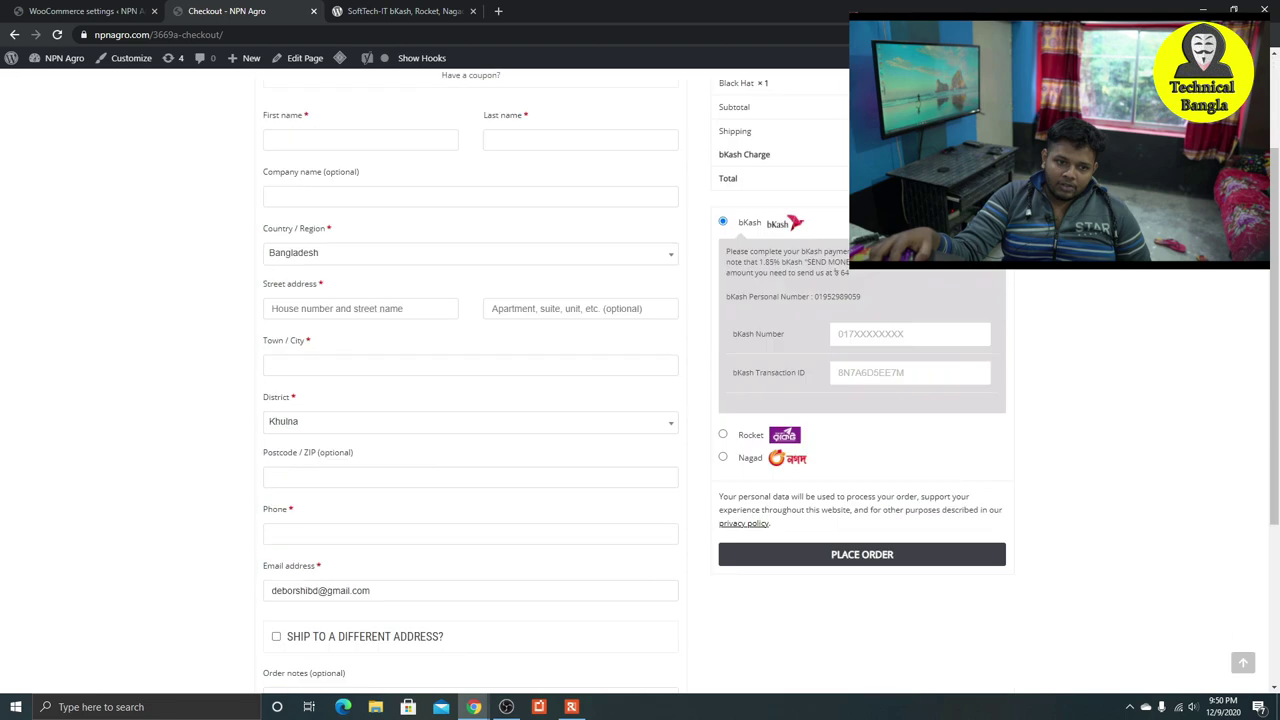
{"action": "left_click", "coordinate": [727, 262]}
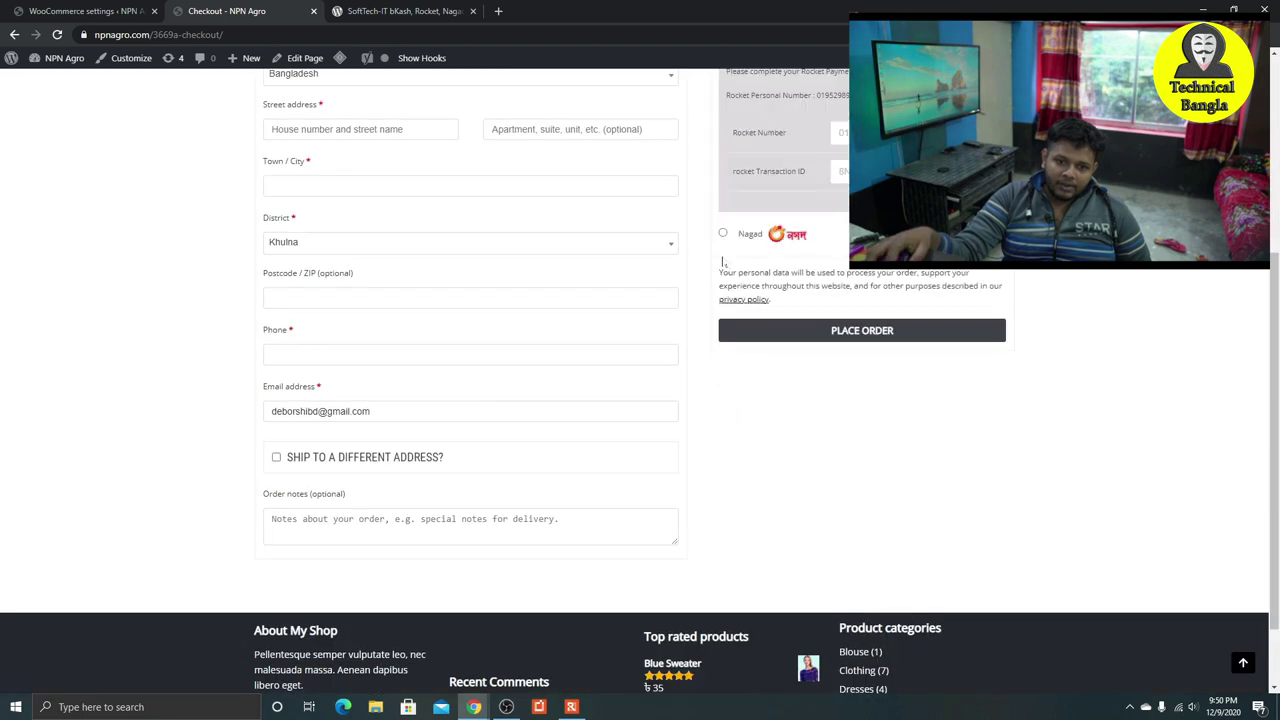
{"action": "left_click", "coordinate": [723, 233]}
{"action": "scroll", "coordinate": [908, 534], "scroll_direction": "up", "scroll_amount": 3}
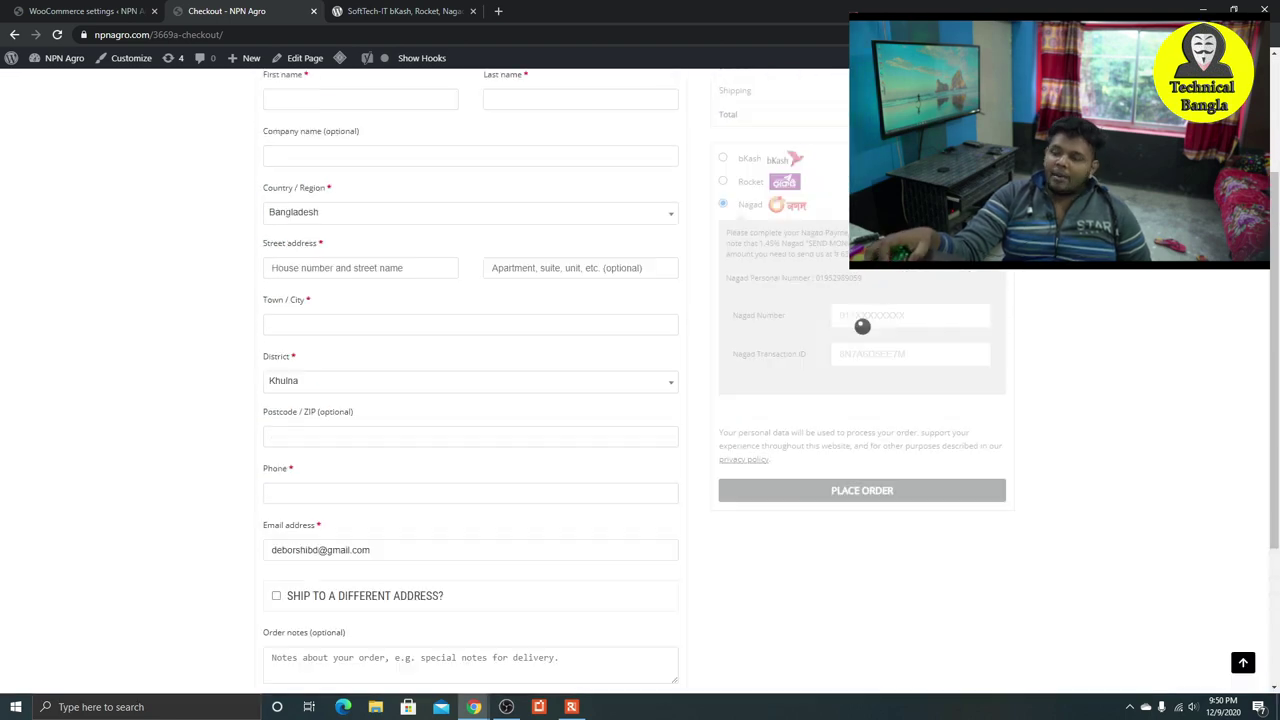
{"action": "scroll", "coordinate": [495, 374], "scroll_direction": "down", "scroll_amount": 2}
{"action": "scroll", "coordinate": [495, 374], "scroll_direction": "up", "scroll_amount": 2}
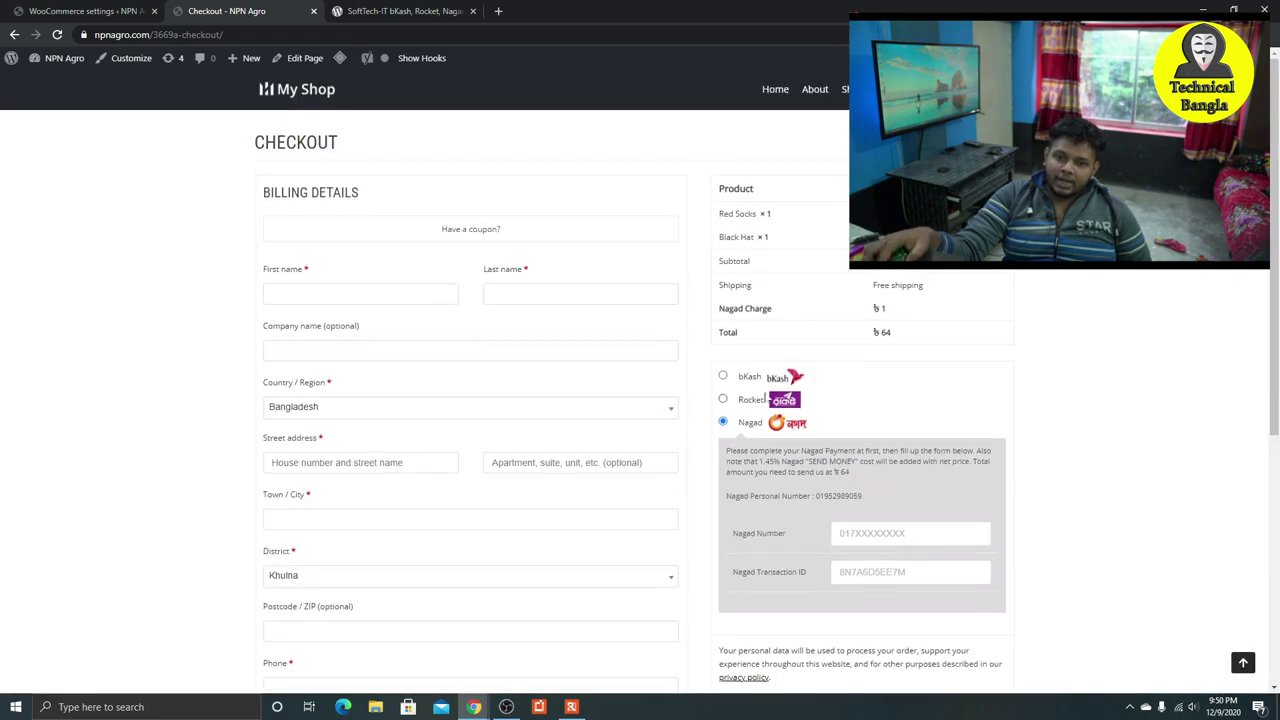
Choose bKash as the payment method on the checkout page and review its form and order summary.
{"action": "left_click", "coordinate": [723, 376]}
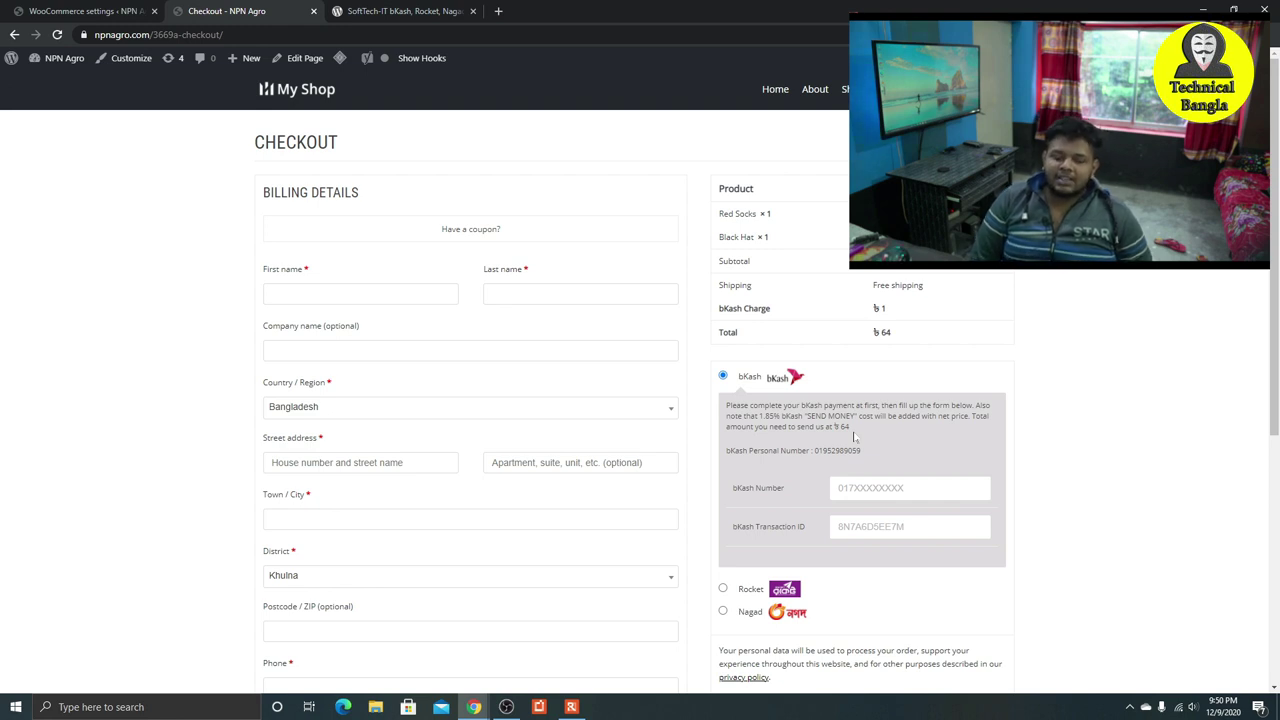
{"action": "scroll", "coordinate": [900, 420], "scroll_direction": "down", "scroll_amount": 1}
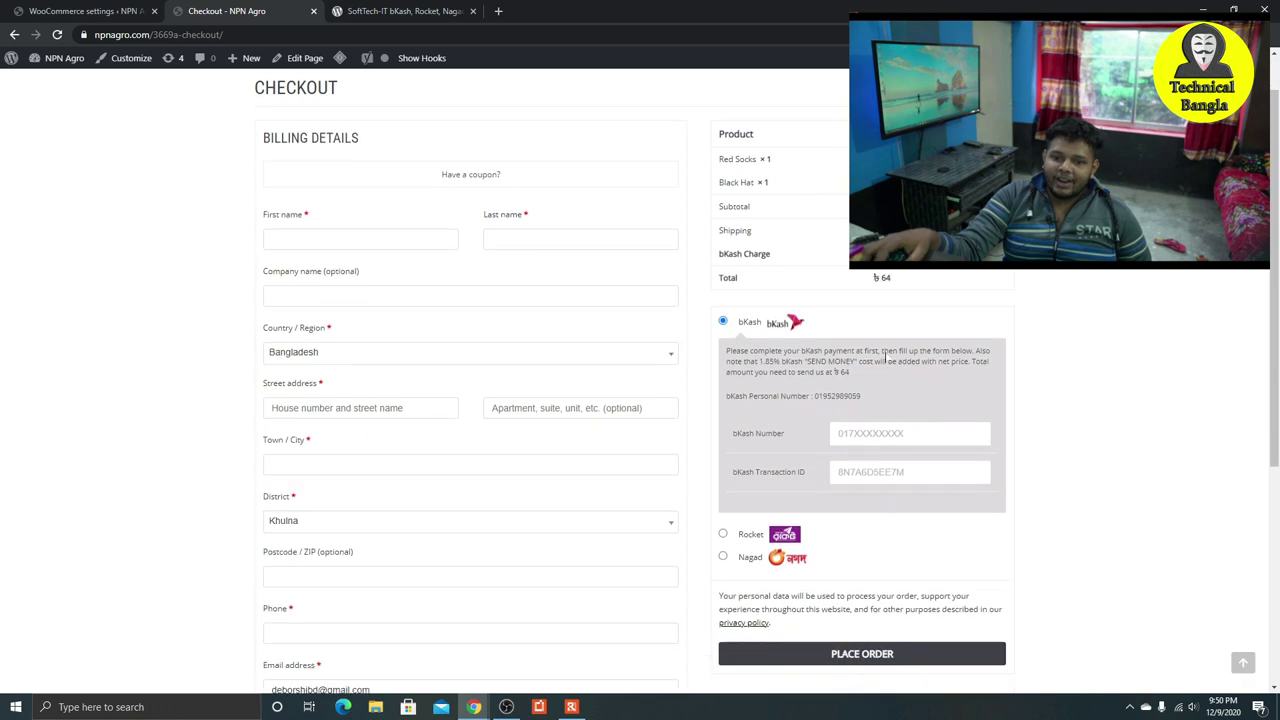
{"action": "scroll", "coordinate": [924, 404], "scroll_direction": "up", "scroll_amount": 1}
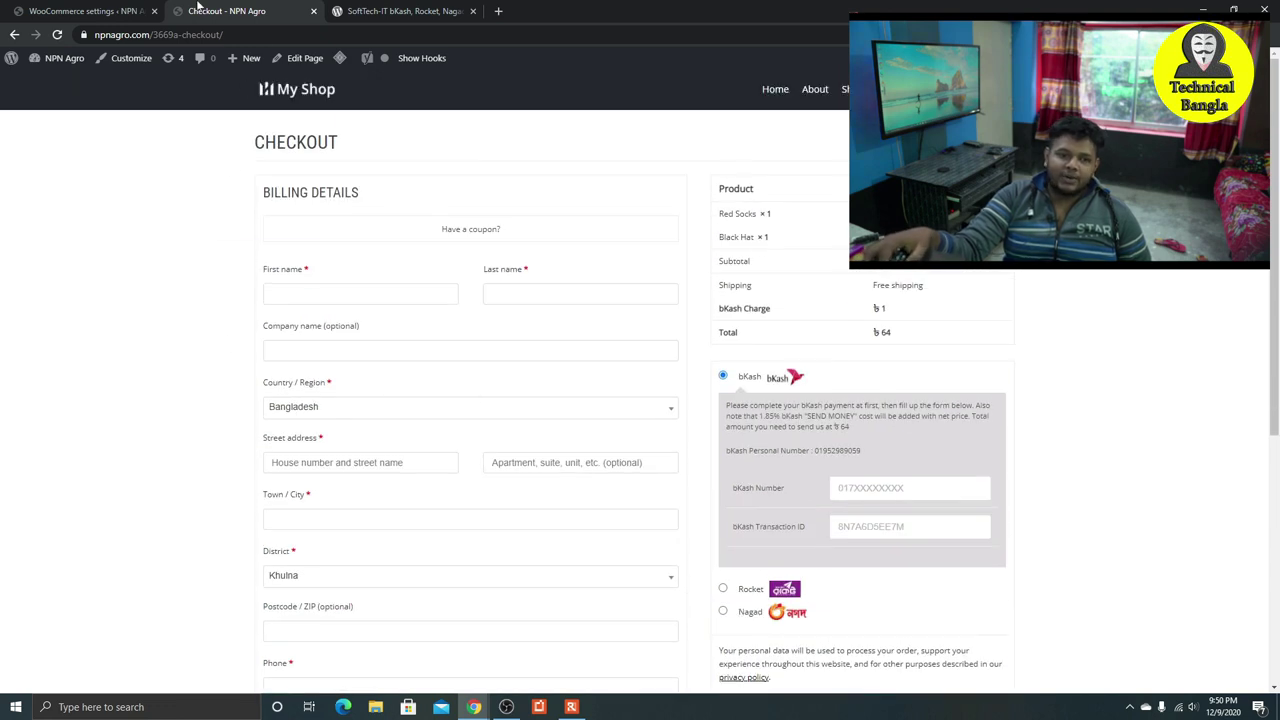
Return to the checkout page after viewing the payment methods list and fill in the customer's first name in the billing details.
{"action": "left_click", "coordinate": [85, 11]}
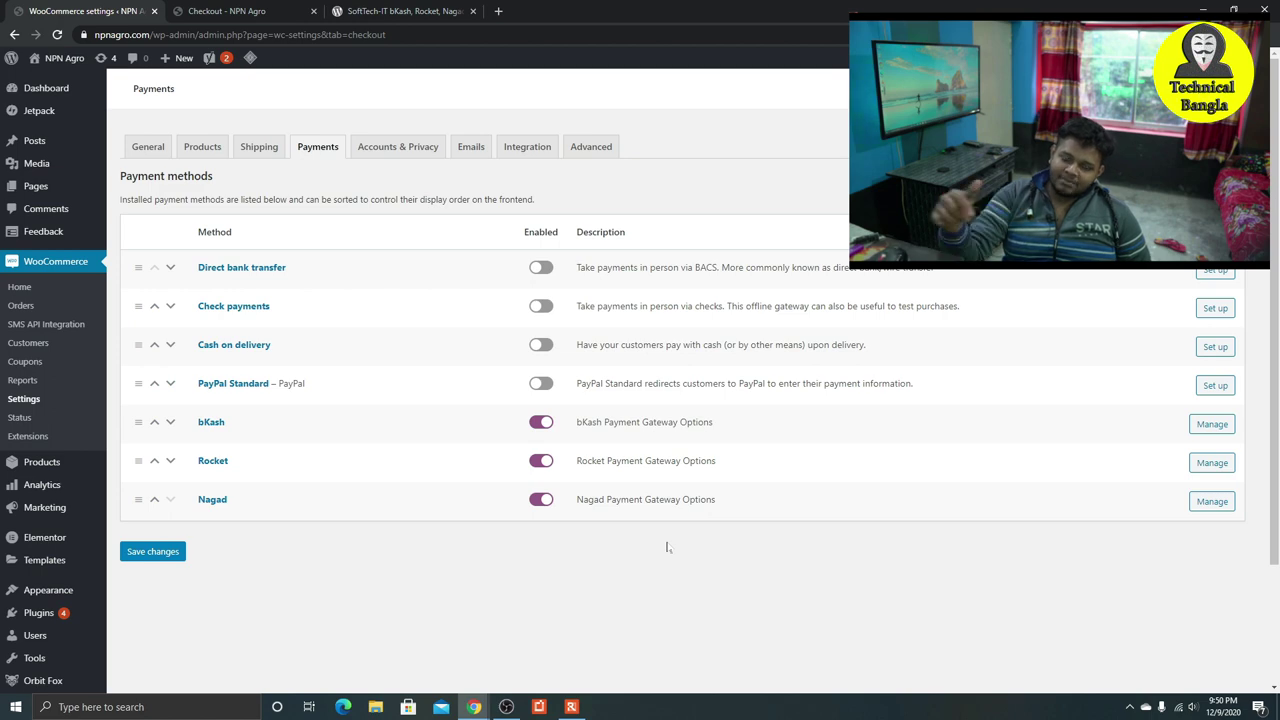
{"action": "left_click", "coordinate": [480, 8]}
{"action": "left_click", "coordinate": [255, 12]}
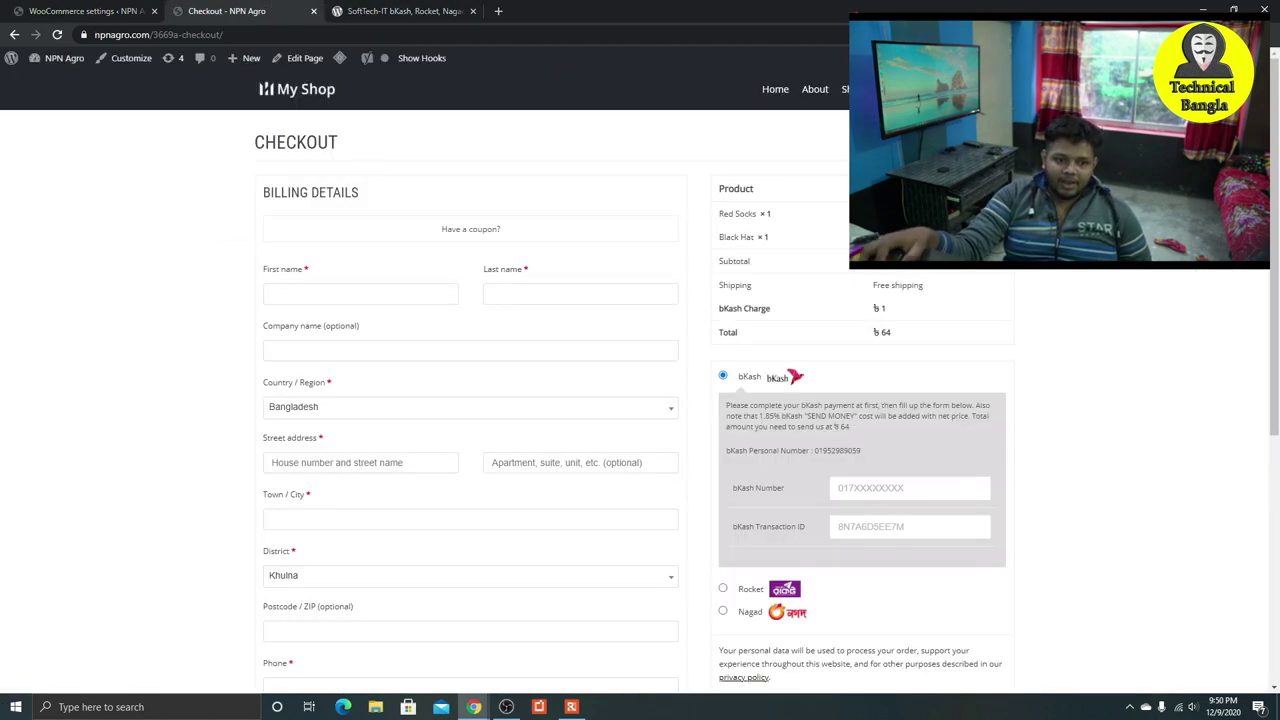
{"action": "left_click", "coordinate": [272, 293]}
{"action": "left_click", "coordinate": [288, 346]}
{"action": "left_click", "coordinate": [500, 293]}
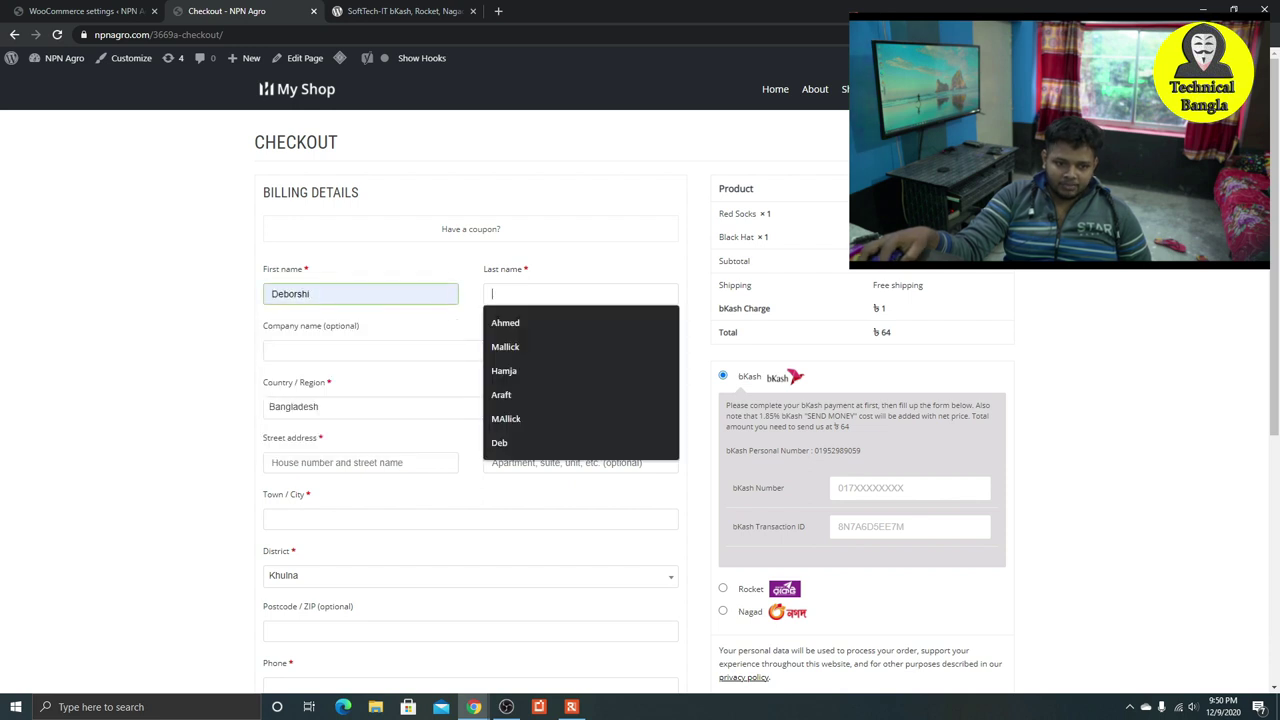
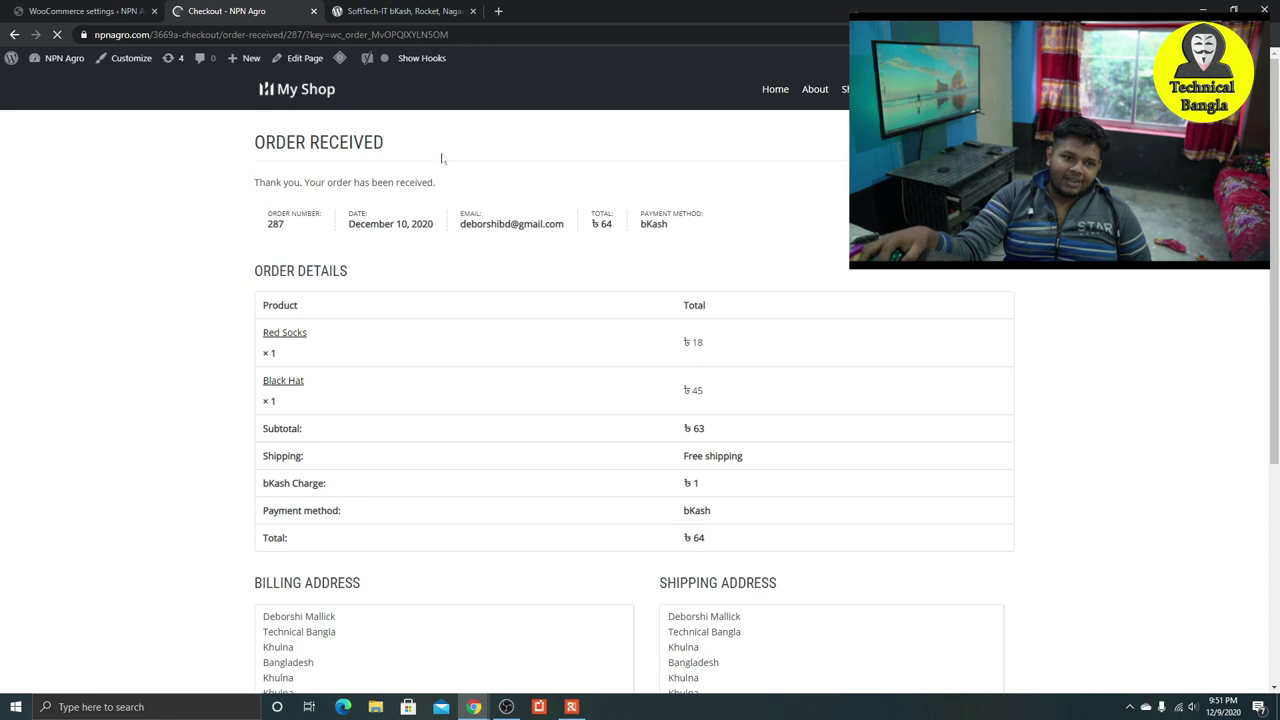
Reload the WooCommerce payment settings and open the WordPress dashboard in a separate browser tab.
{"action": "left_click", "coordinate": [85, 11]}
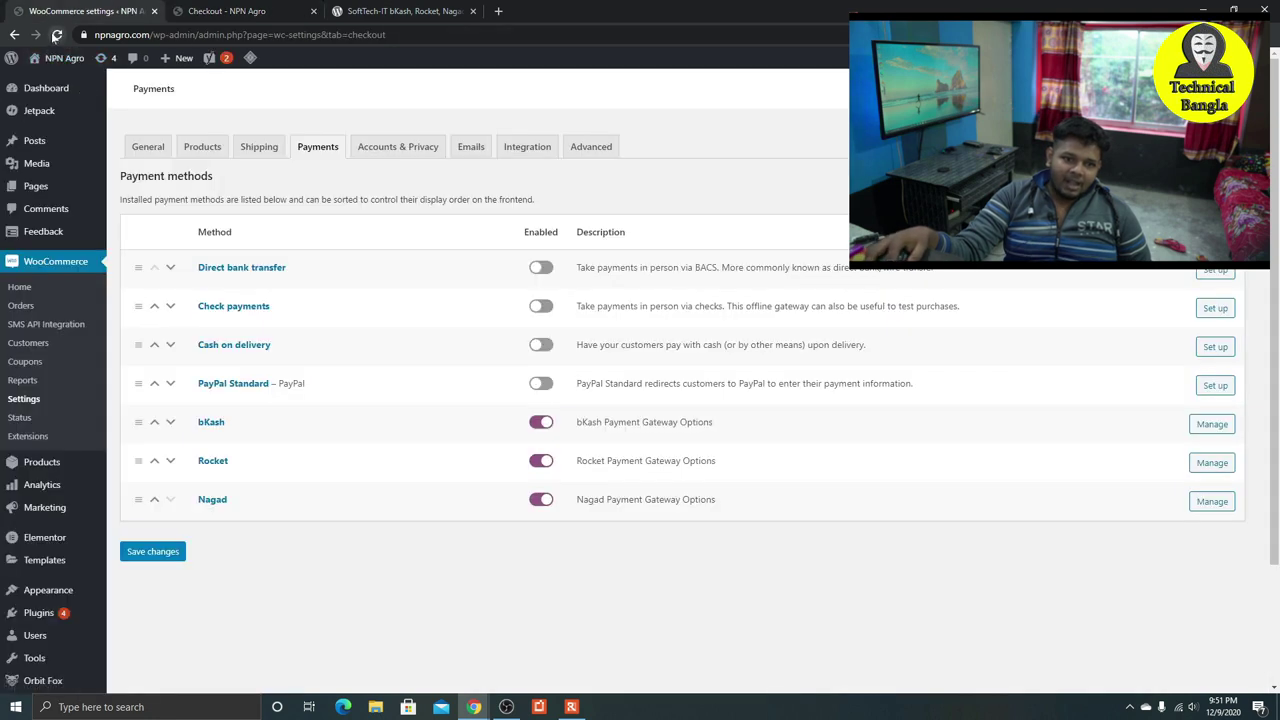
{"action": "left_click", "coordinate": [57, 35]}
{"action": "right_click", "coordinate": [34, 88]}
{"action": "left_click", "coordinate": [60, 97]}
{"action": "key", "text": "ctrl+Tab"}
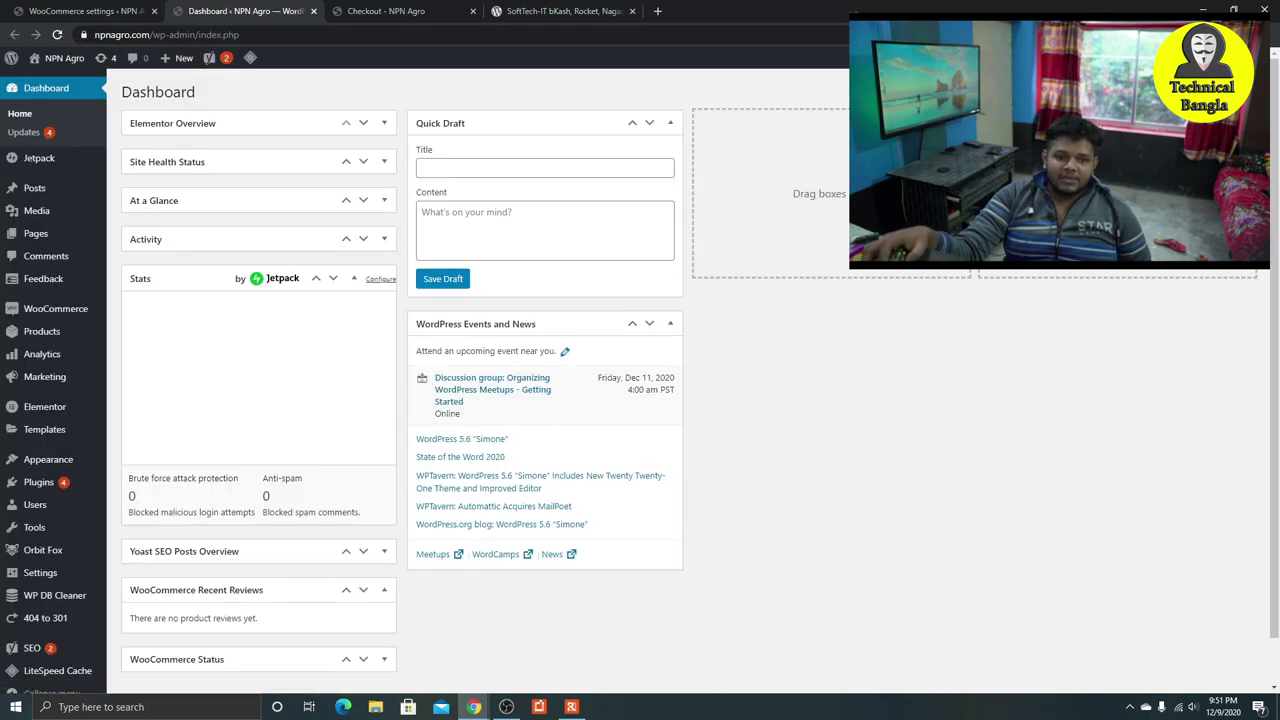
{"action": "scroll", "coordinate": [59, 540], "scroll_direction": "down", "scroll_amount": 1}
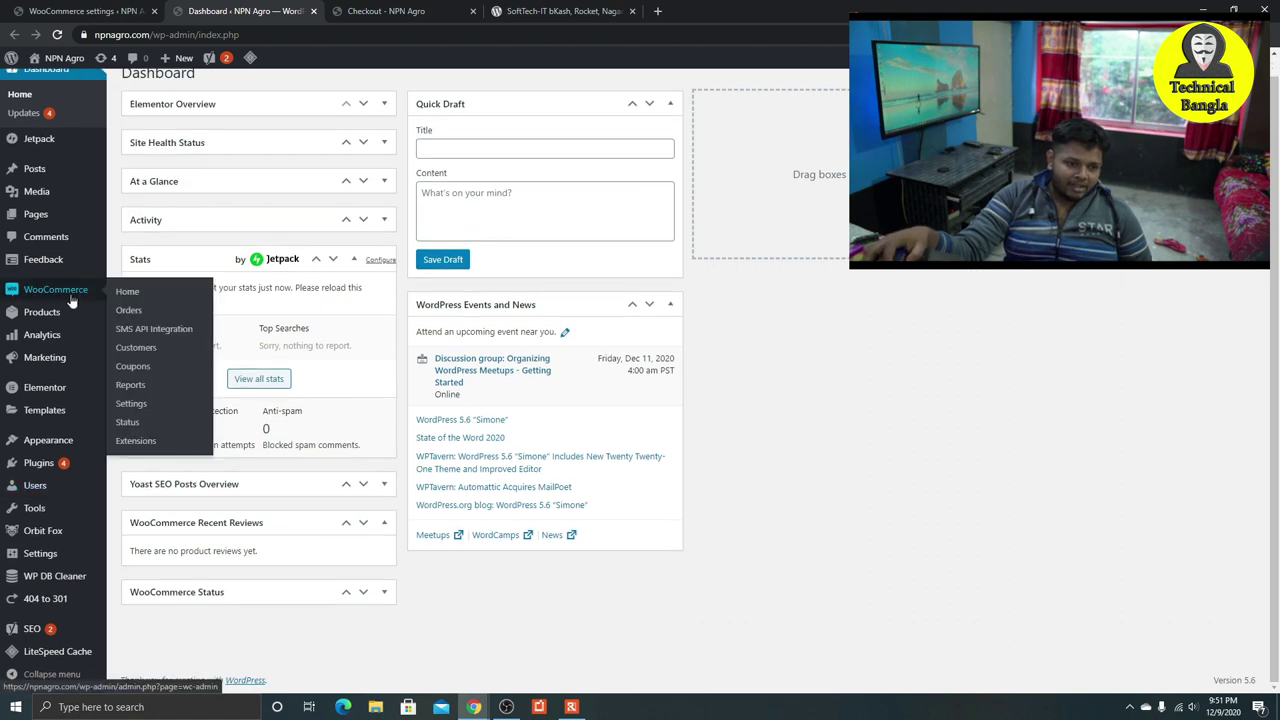
Open the WooCommerce orders list, preview the newly placed bKash order's details, and return to the dashboard.
{"action": "left_click", "coordinate": [185, 314]}
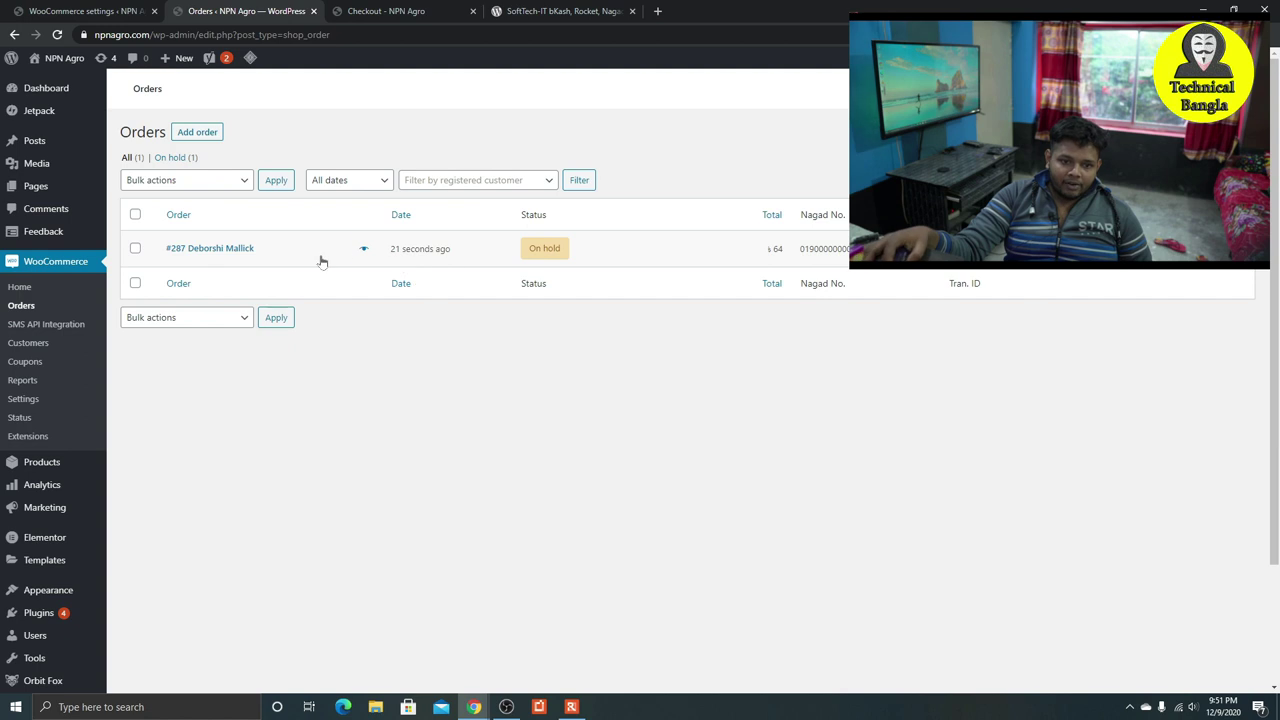
{"action": "left_click", "coordinate": [363, 248]}
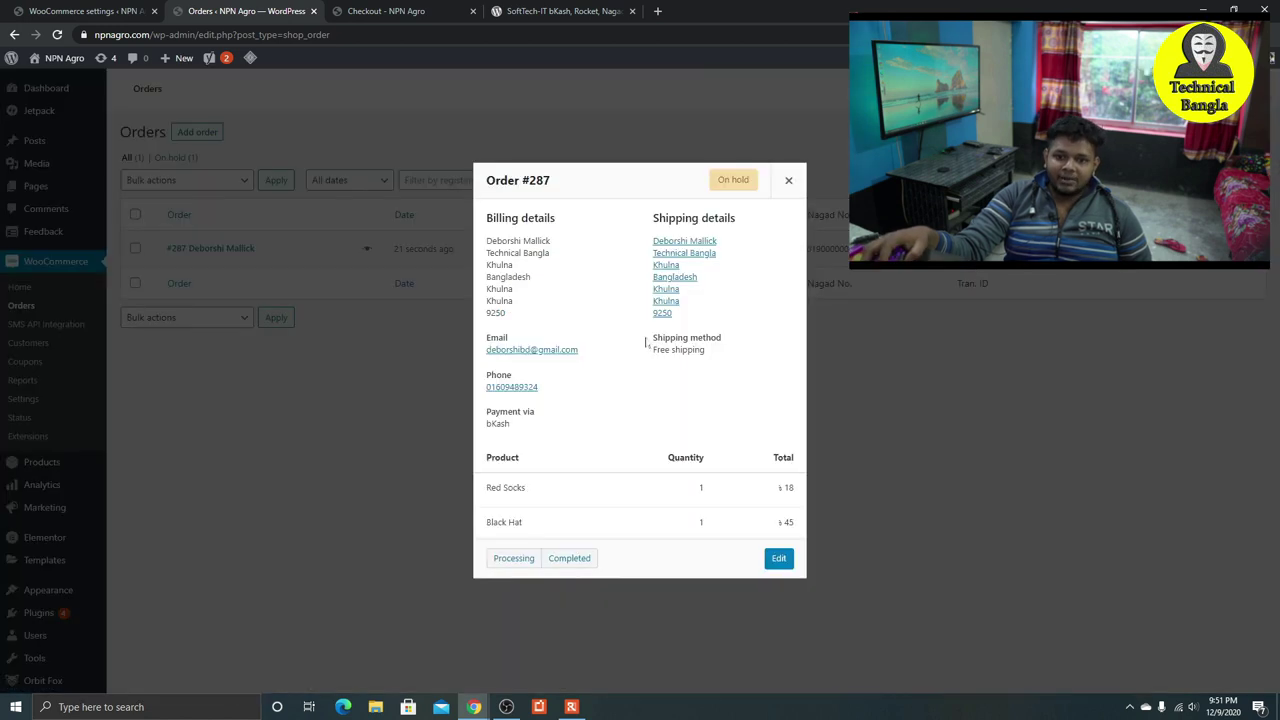
{"action": "left_click", "coordinate": [833, 215]}
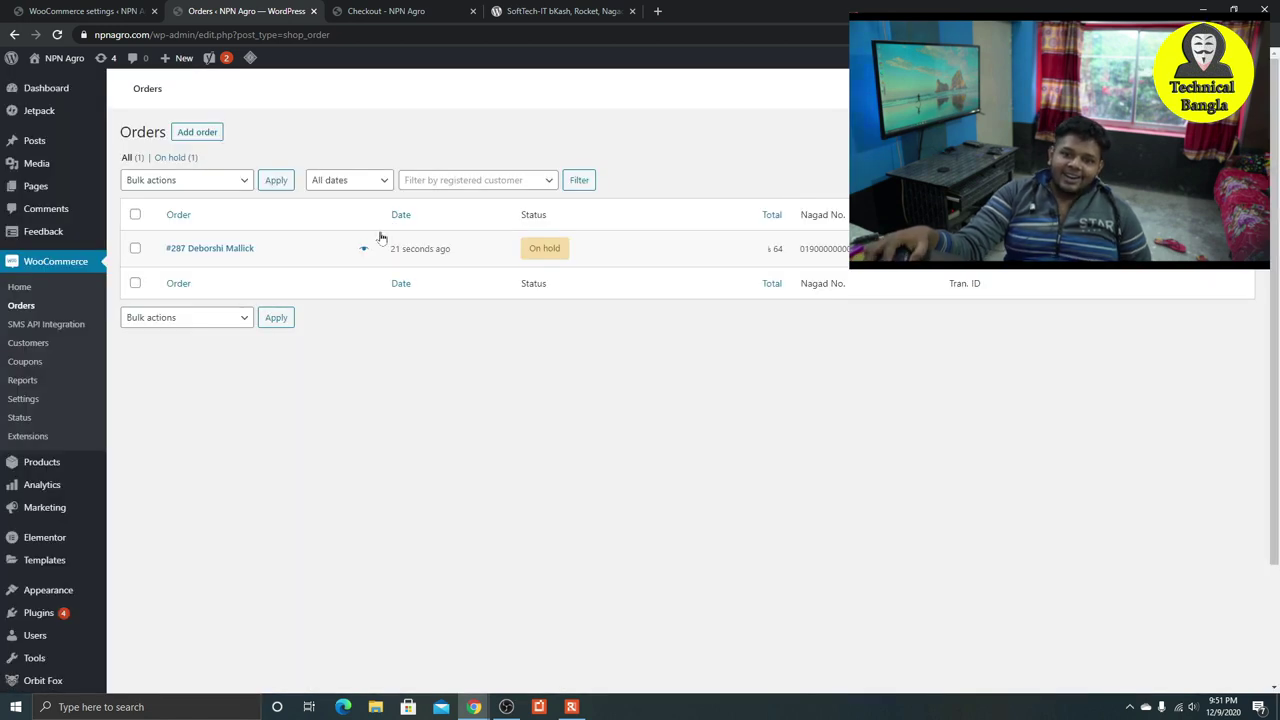
{"action": "mouse_move", "coordinate": [55, 97]}
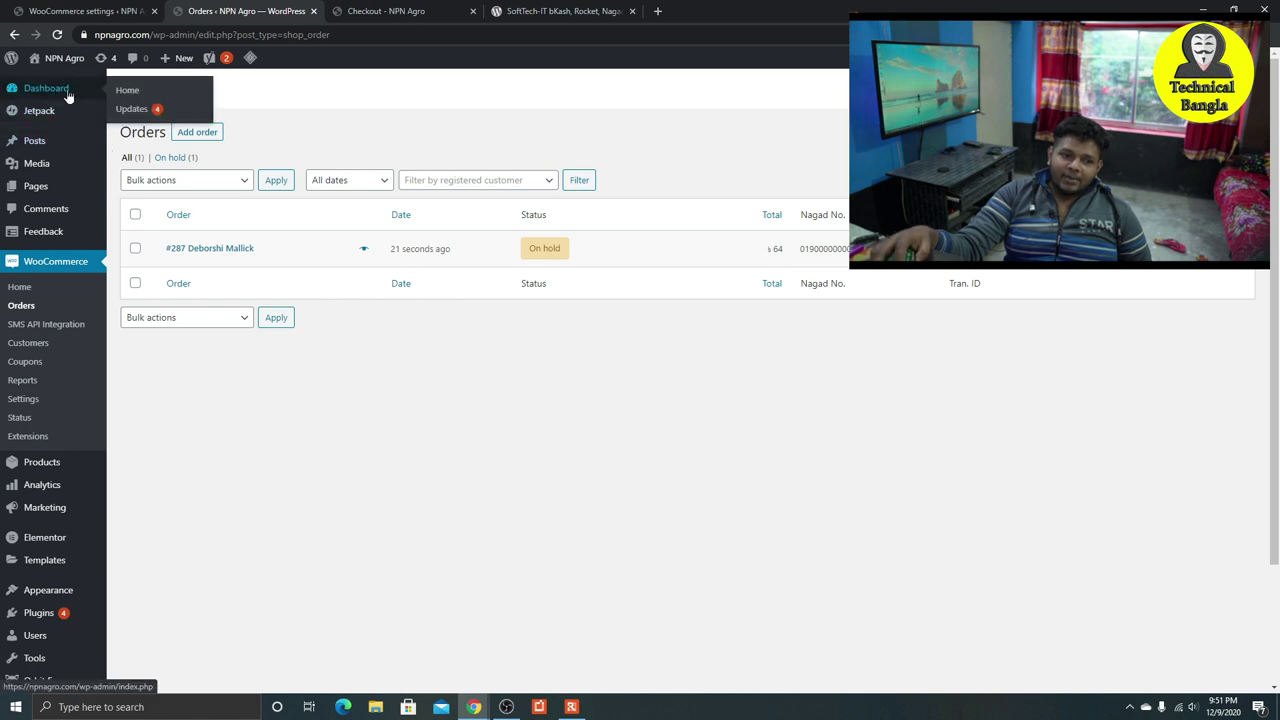
{"action": "left_click", "coordinate": [127, 90]}
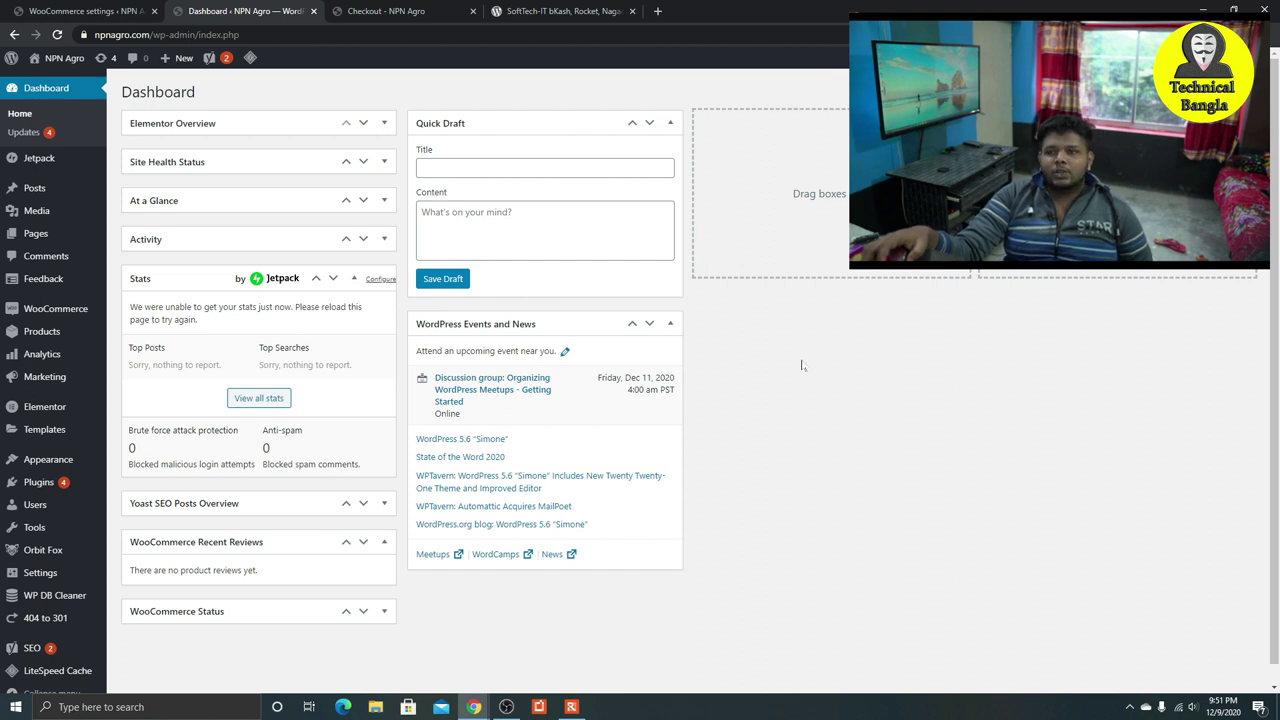
Open the shop's home page from the order confirmation and look over its product listings and footer.
{"action": "left_click", "coordinate": [481, 8]}
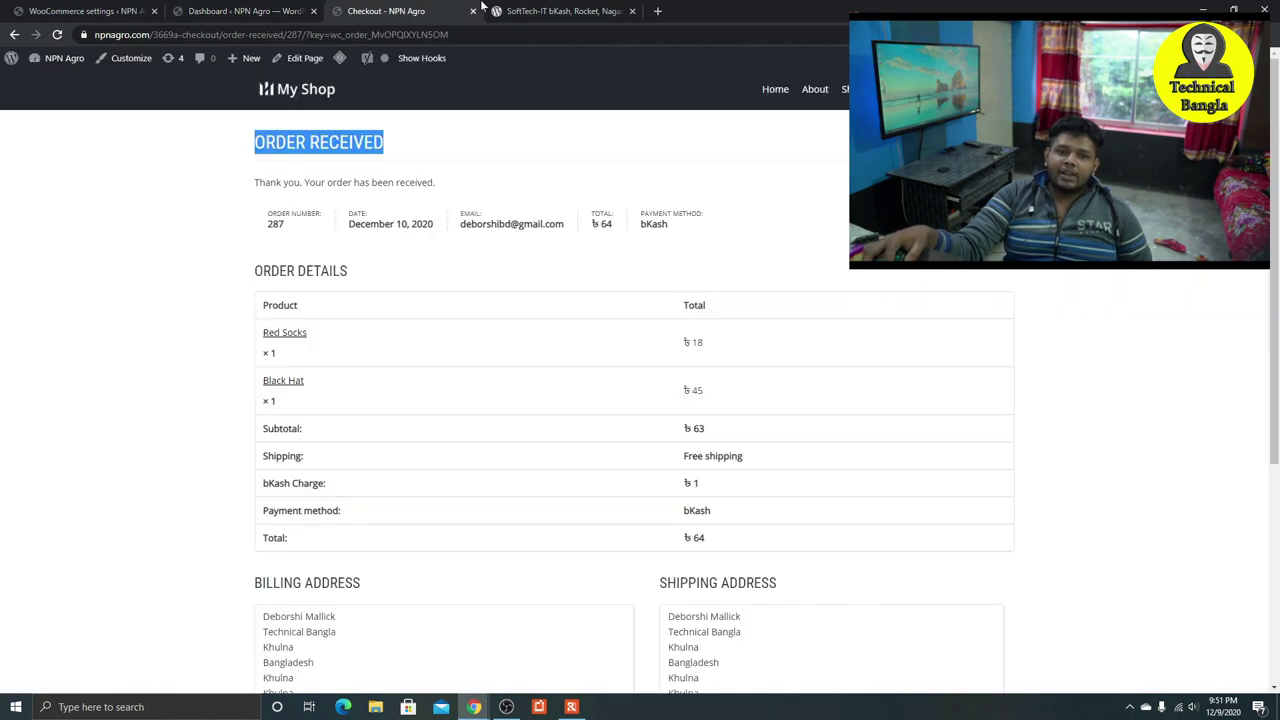
{"action": "left_click", "coordinate": [288, 90]}
{"action": "scroll", "coordinate": [688, 242], "scroll_direction": "down", "scroll_amount": 10}
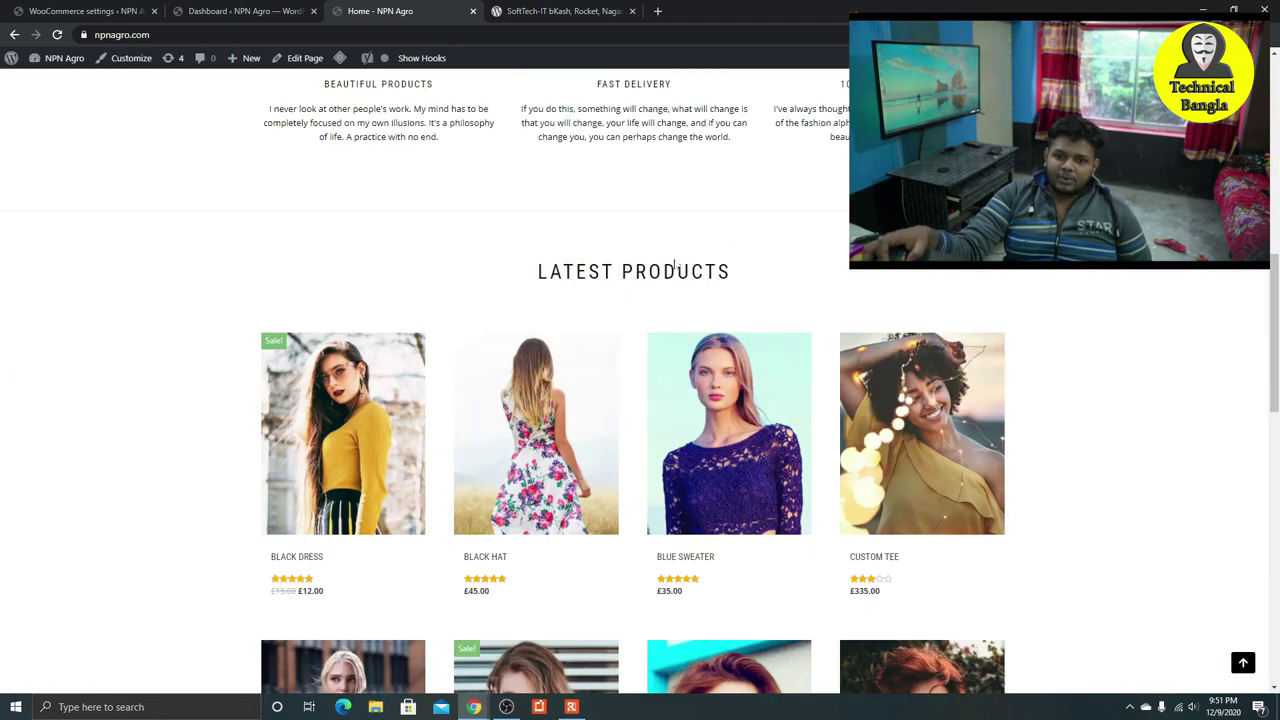
{"action": "scroll", "coordinate": [669, 267], "scroll_direction": "down", "scroll_amount": 8}
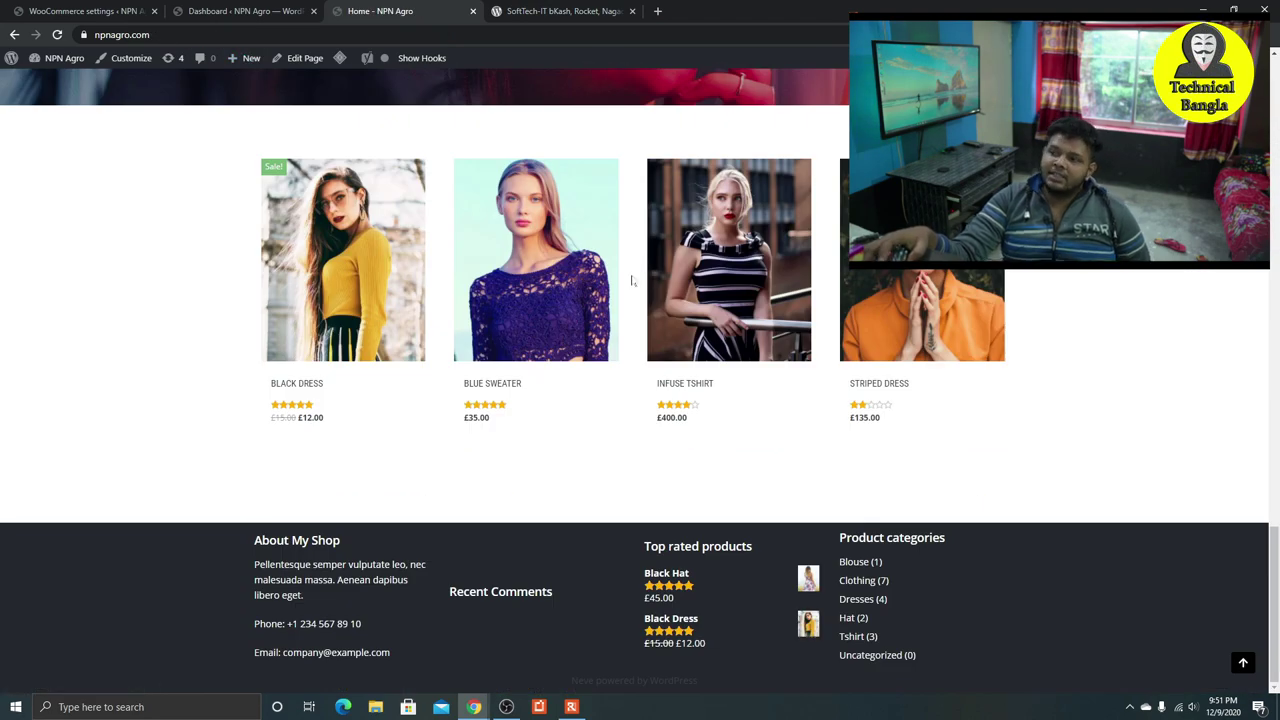
{"action": "scroll", "coordinate": [625, 289], "scroll_direction": "up", "scroll_amount": 15}
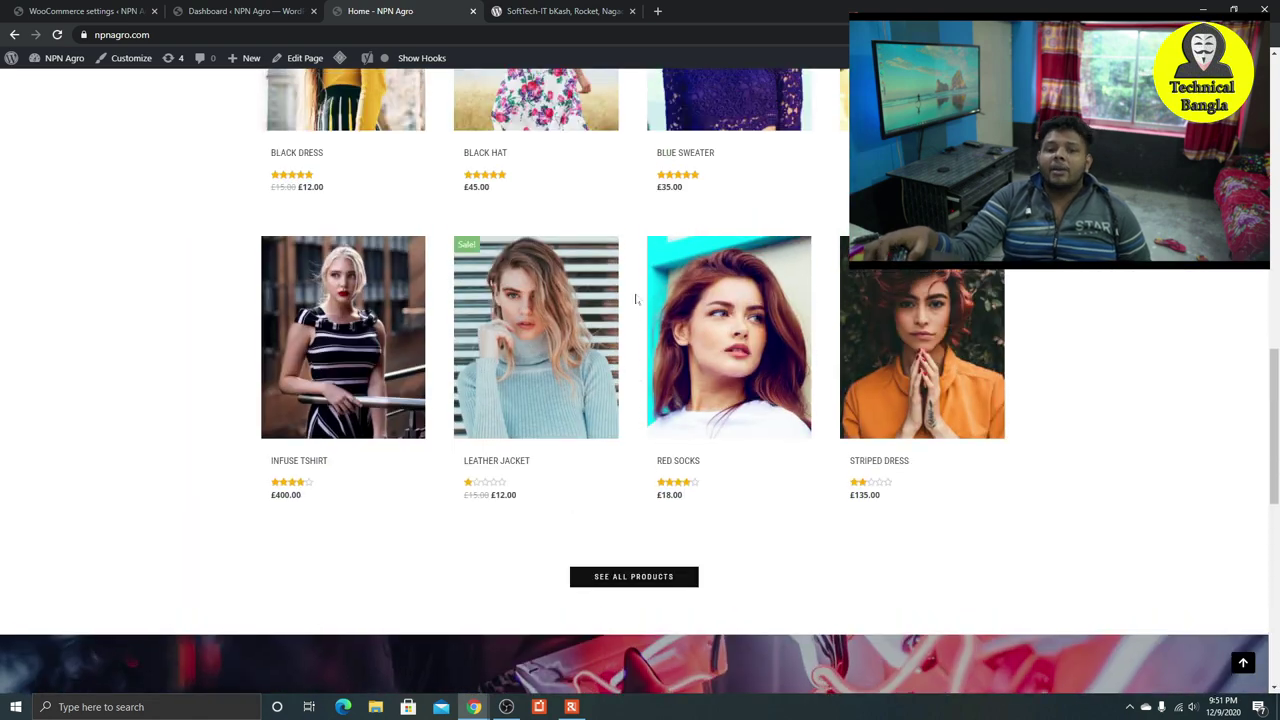
{"action": "scroll", "coordinate": [622, 294], "scroll_direction": "up", "scroll_amount": 8}
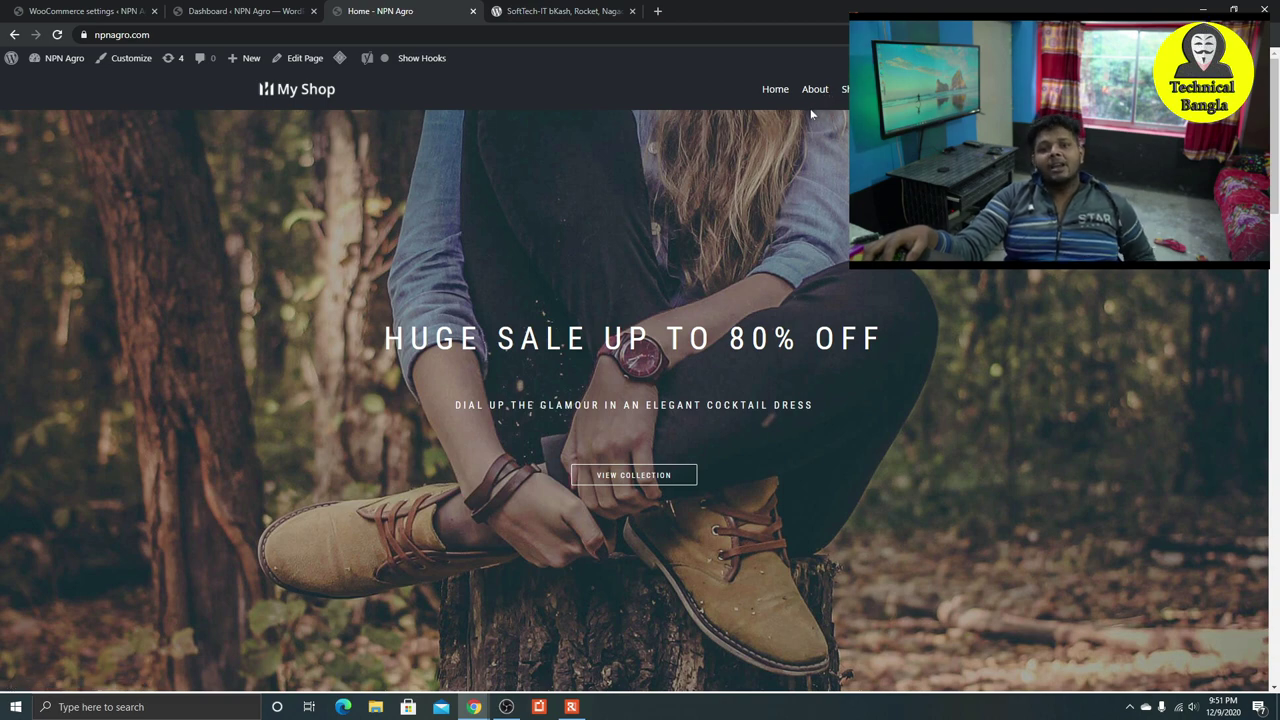
Examine the home page's banner, content sections and footer theme credit, and return to the WordPress dashboard.
{"action": "scroll", "coordinate": [740, 215], "scroll_direction": "down", "scroll_amount": 4}
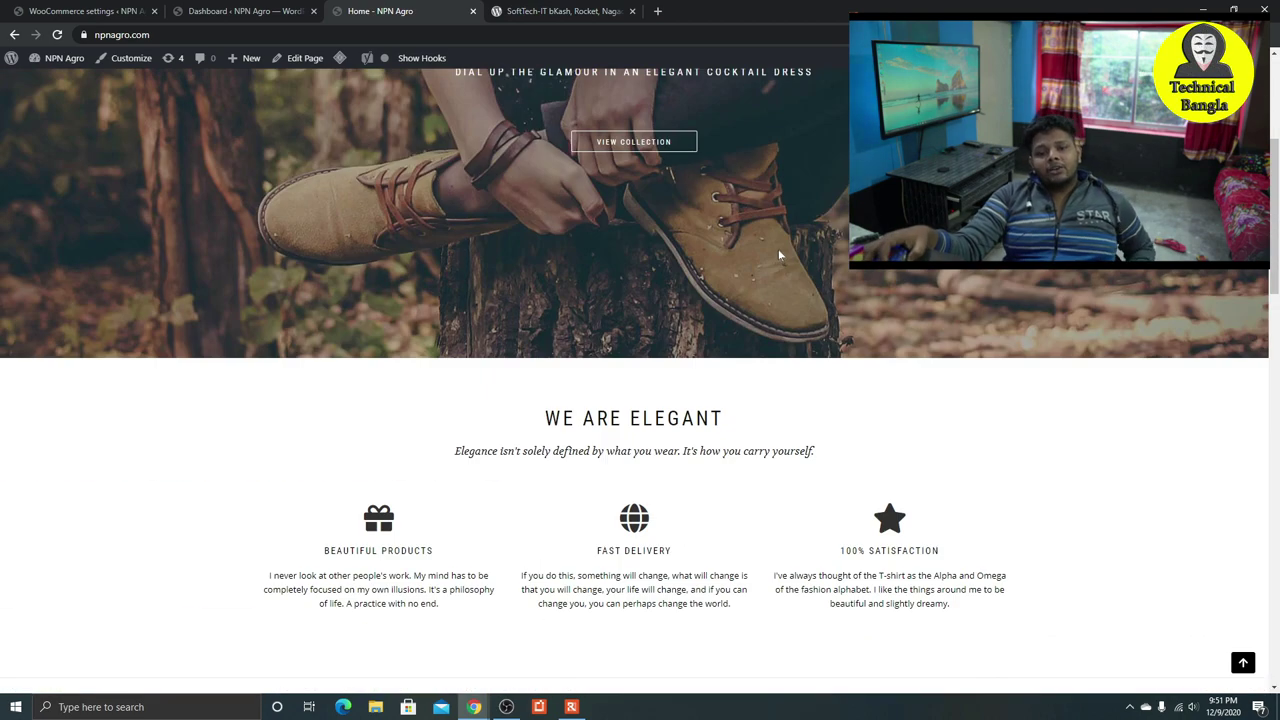
{"action": "scroll", "coordinate": [778, 249], "scroll_direction": "down", "scroll_amount": 10}
{"action": "scroll", "coordinate": [776, 251], "scroll_direction": "down", "scroll_amount": 4}
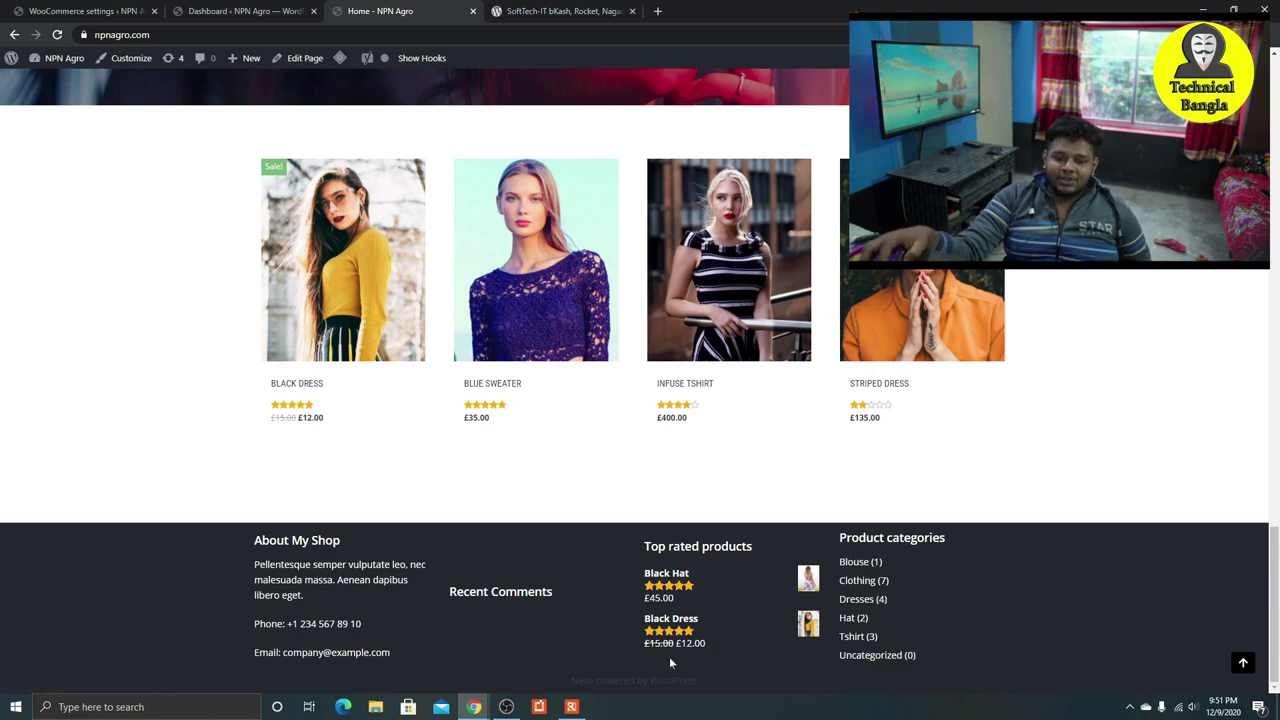
{"action": "left_click_drag", "start_coordinate": [697, 678], "coordinate": [508, 682]}
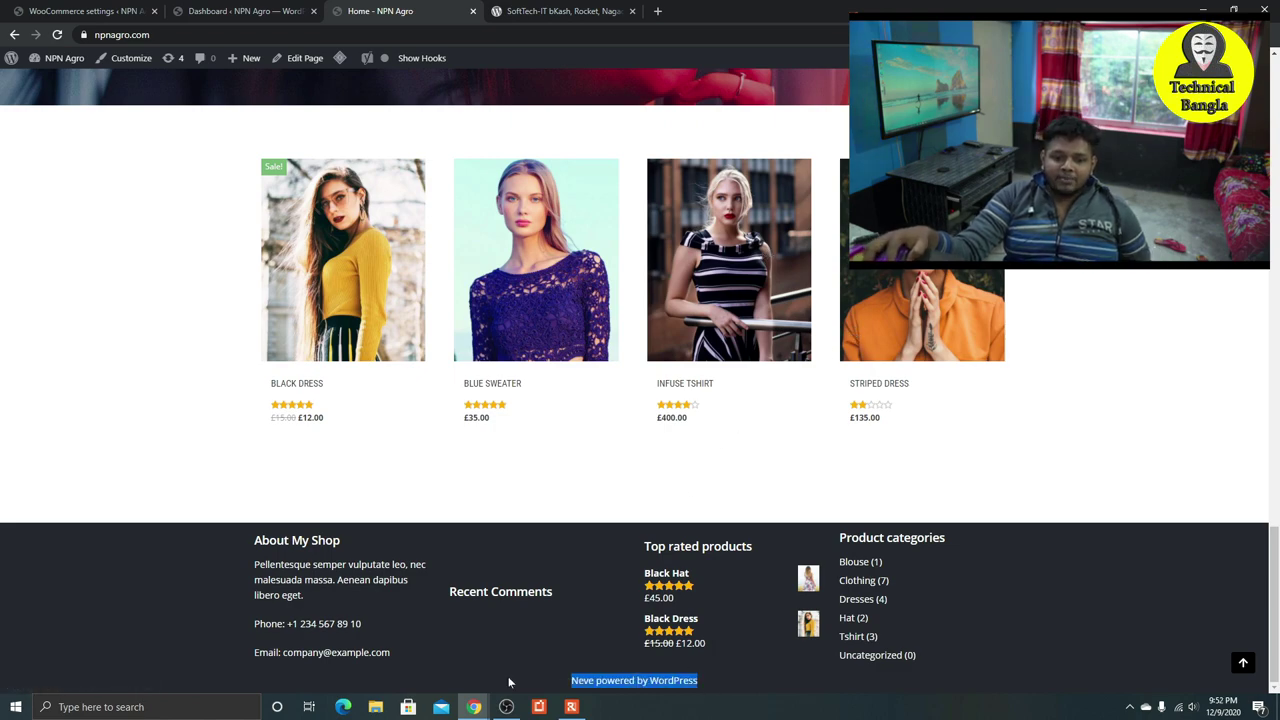
{"action": "left_click", "coordinate": [620, 458]}
{"action": "scroll", "coordinate": [620, 458], "scroll_direction": "up", "scroll_amount": 20}
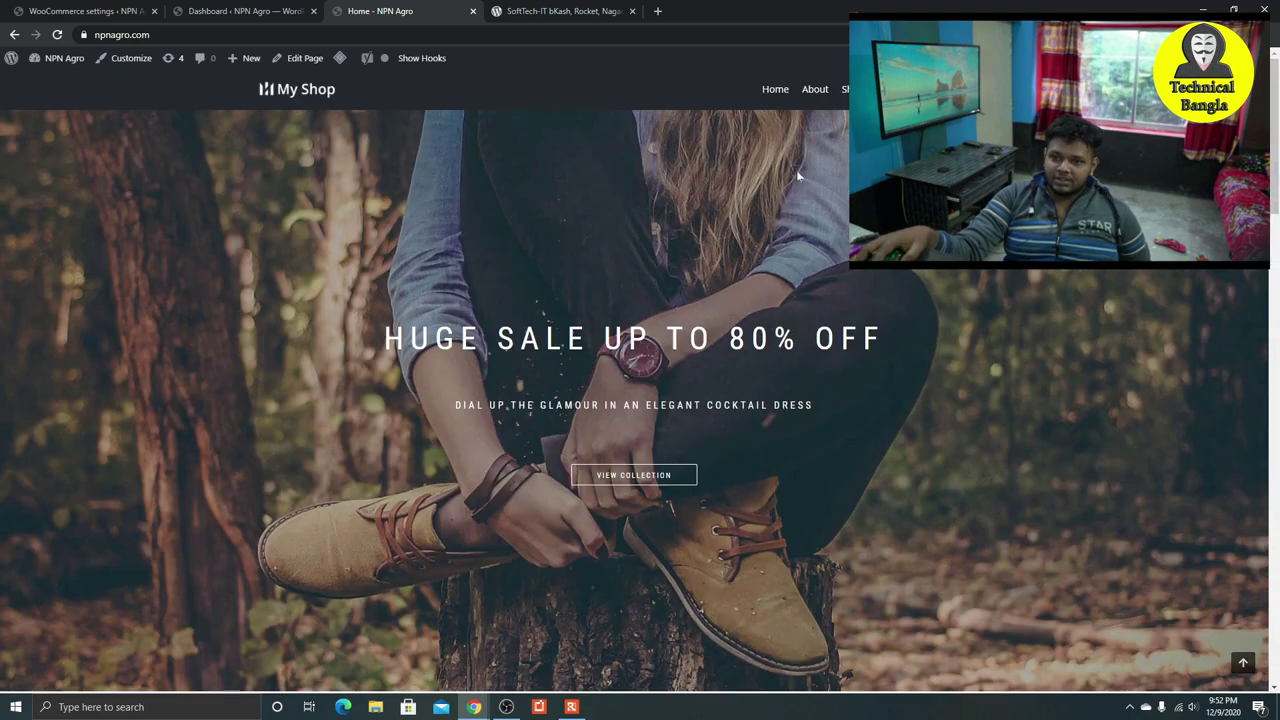
{"action": "left_click_drag", "start_coordinate": [802, 338], "coordinate": [474, 226]}
{"action": "left_click", "coordinate": [474, 226]}
{"action": "scroll", "coordinate": [521, 316], "scroll_direction": "down", "scroll_amount": 2}
{"action": "scroll", "coordinate": [521, 316], "scroll_direction": "down", "scroll_amount": 20}
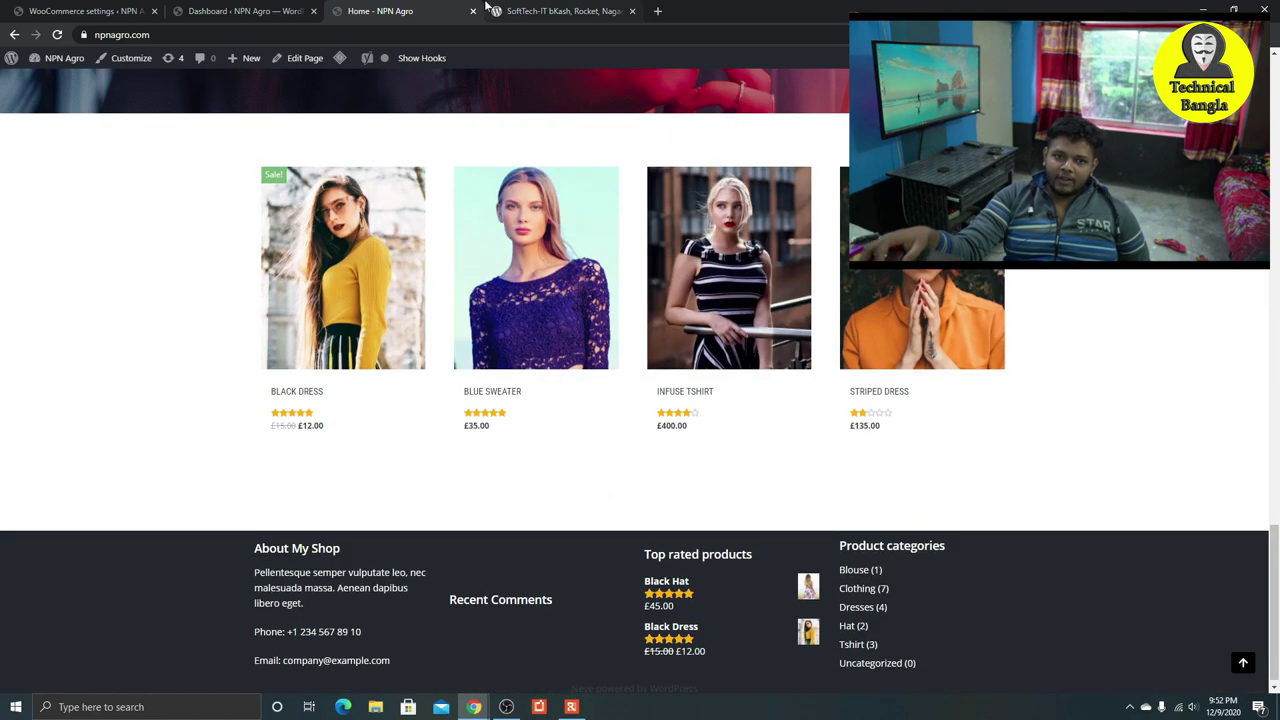
{"action": "left_click", "coordinate": [245, 11]}
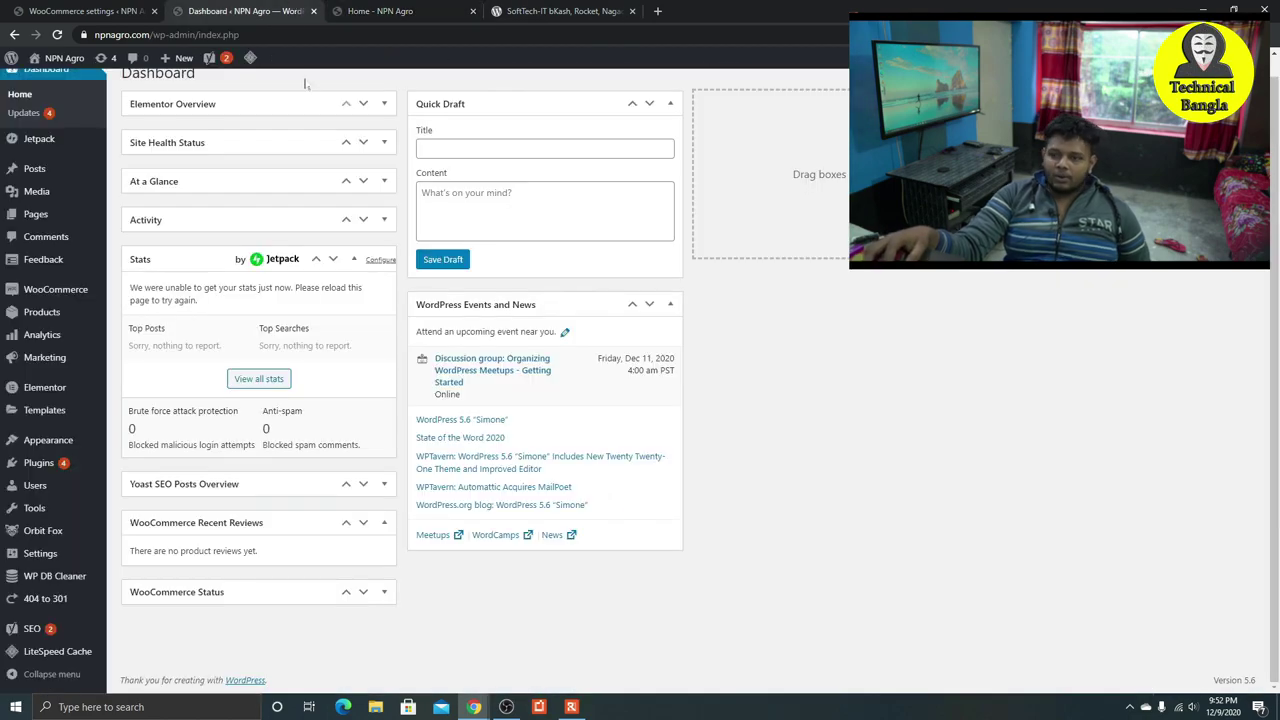